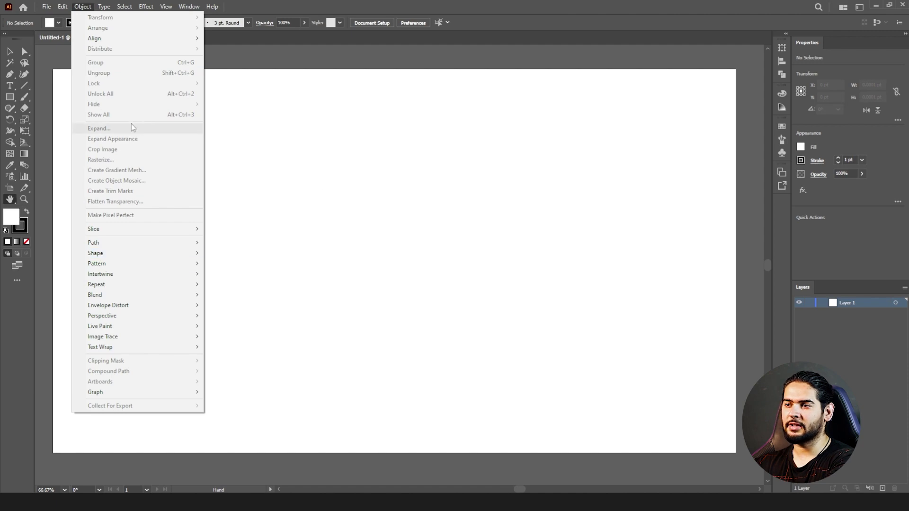
# Step: Draw an orange square, a circle beside it, and a star at the left
pyautogui.press('Escape')
pyautogui.press('m')
pyautogui.moveTo(211, 152); pyautogui.dragTo(355, 296)
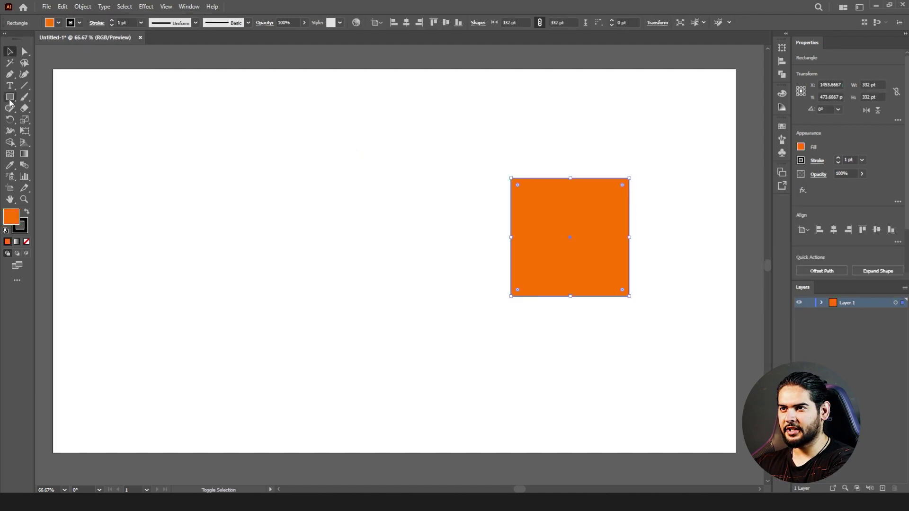
pyautogui.click(10, 101)
pyautogui.click(48, 120)
pyautogui.moveTo(366, 177); pyautogui.dragTo(480, 291)
pyautogui.moveTo(138, 162); pyautogui.dragTo(138, 90)
# Step: Select the orange circle and bring up Object > Transform > Move for it
pyautogui.press('v')
pyautogui.moveTo(218, 165)
pyautogui.mouseDown()
pyautogui.moveTo(459, 238)
pyautogui.moveTo(373, 303)
pyautogui.mouseUp()
pyautogui.hotkey('ctrl', 'z')
pyautogui.click(350, 225)
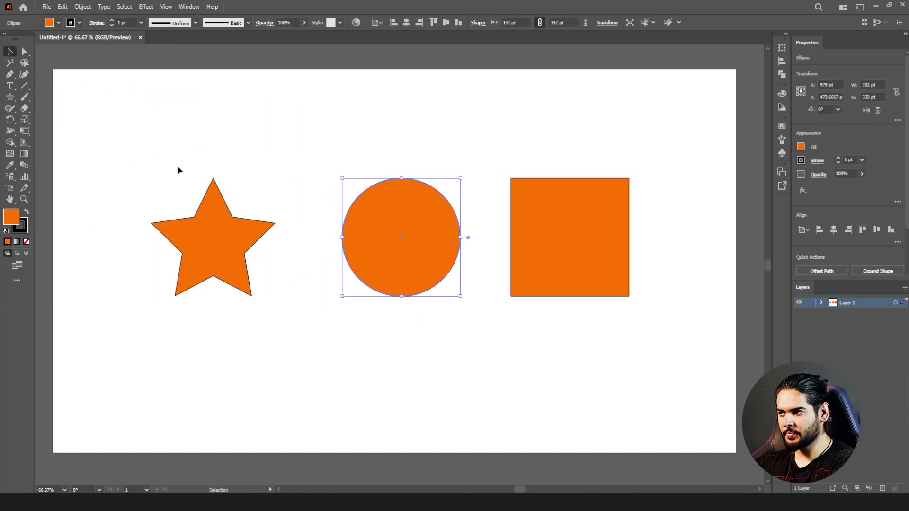
pyautogui.click(82, 7)
pyautogui.moveTo(87, 17)
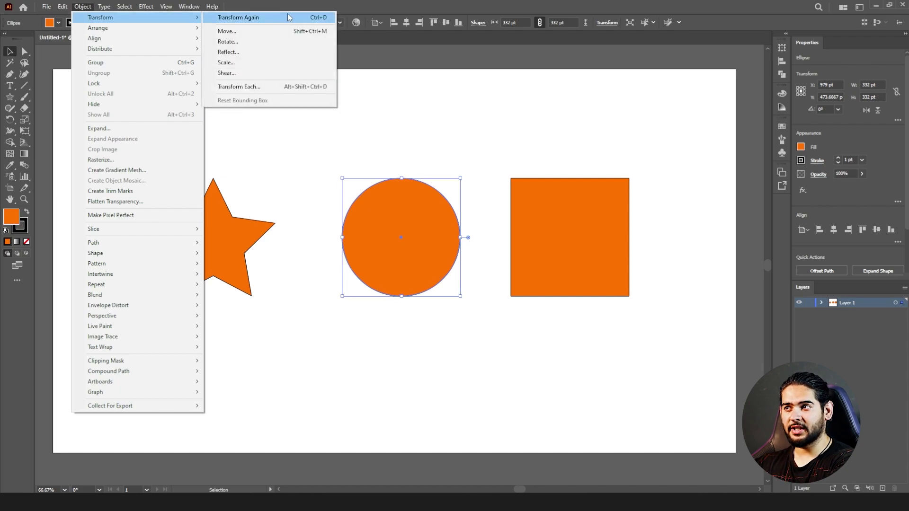
pyautogui.click(251, 33)
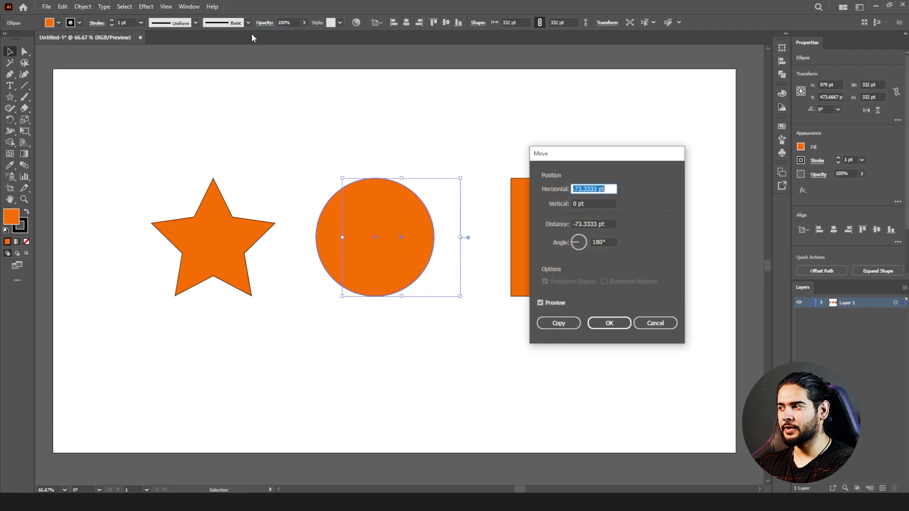
# Step: Enter offsets of -173.3333 pt horizontal and 150 pt vertical in the Move dialog
pyautogui.moveTo(574, 158); pyautogui.dragTo(567, 129)
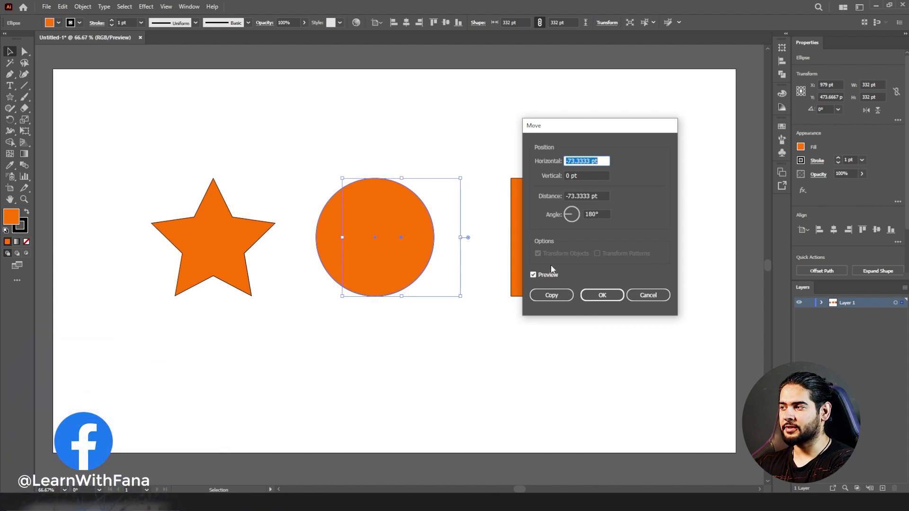
pyautogui.click(569, 161)
pyautogui.write('1')
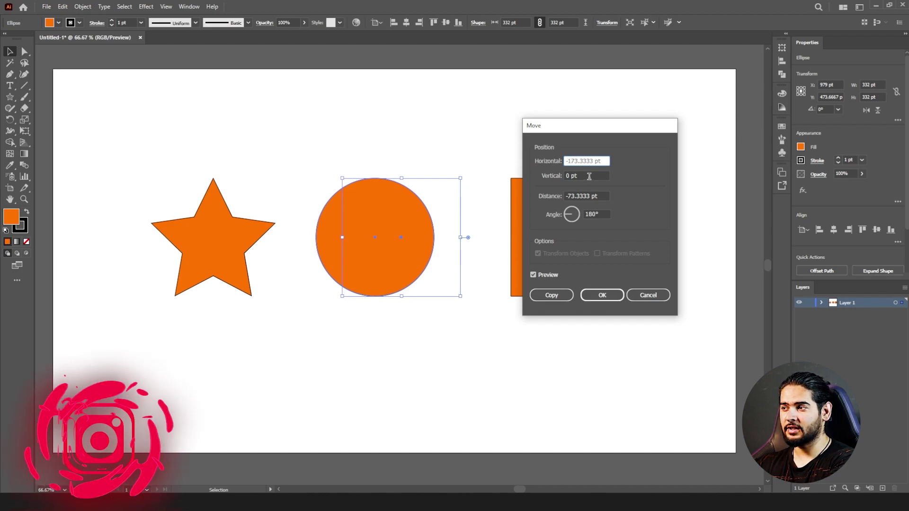
pyautogui.doubleClick(567, 176)
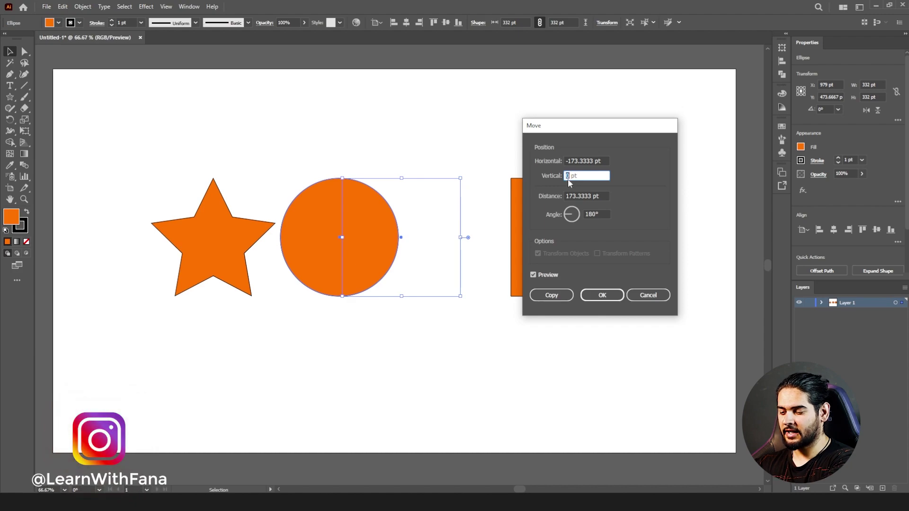
pyautogui.write('150')
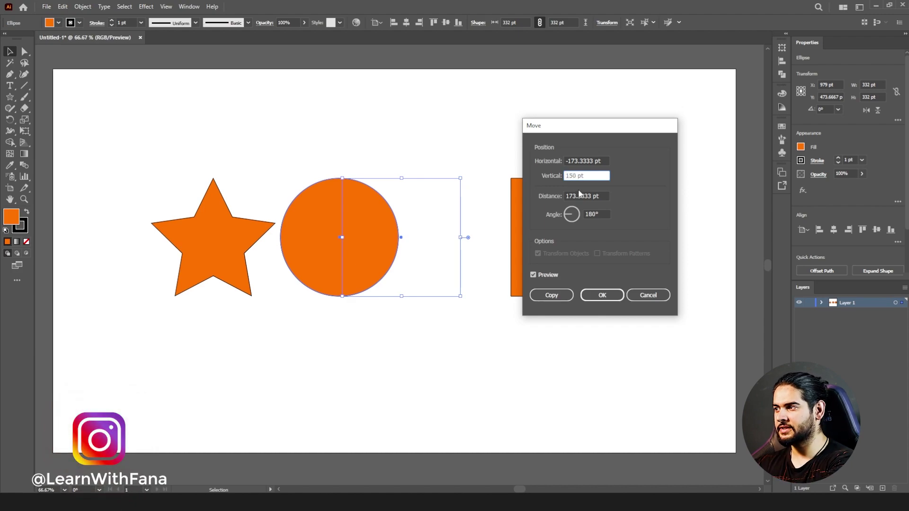
pyautogui.press('Tab')
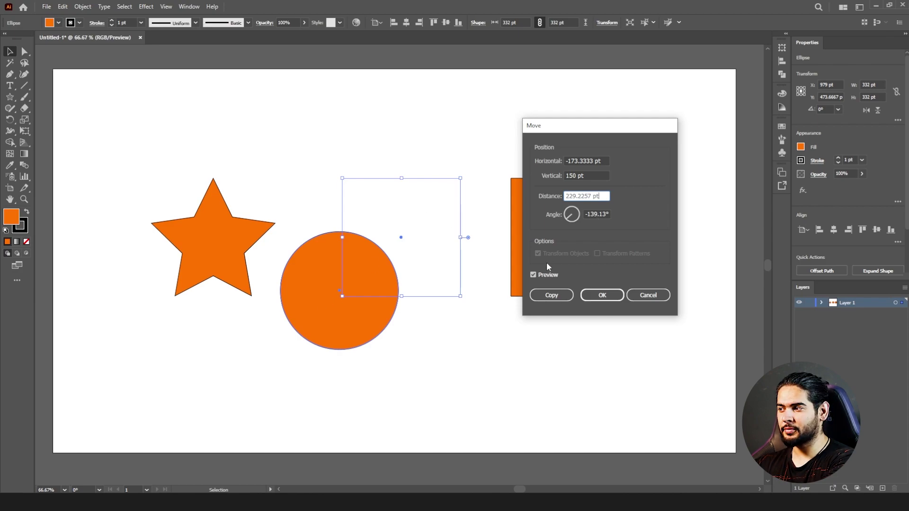
# Step: Compare positions with Preview, then create the moved copy of the circle
pyautogui.click(637, 164)
pyautogui.click(534, 275)
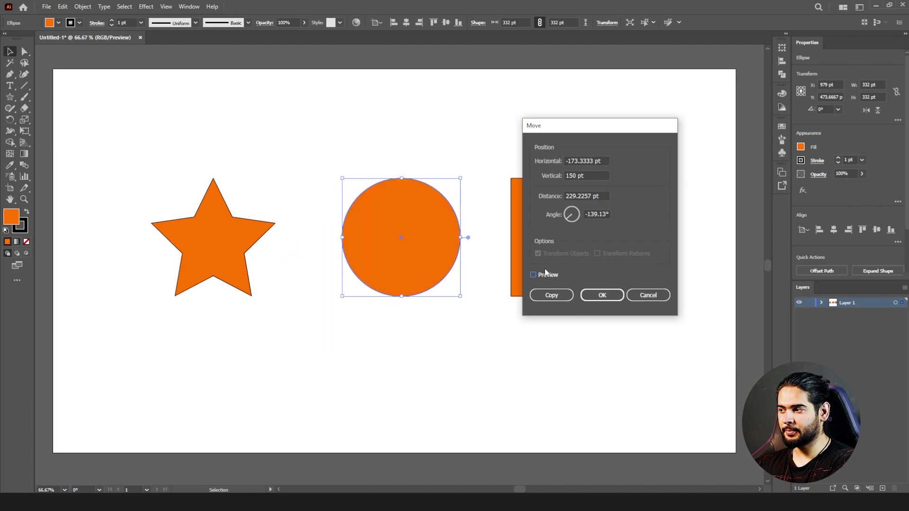
pyautogui.click(538, 275)
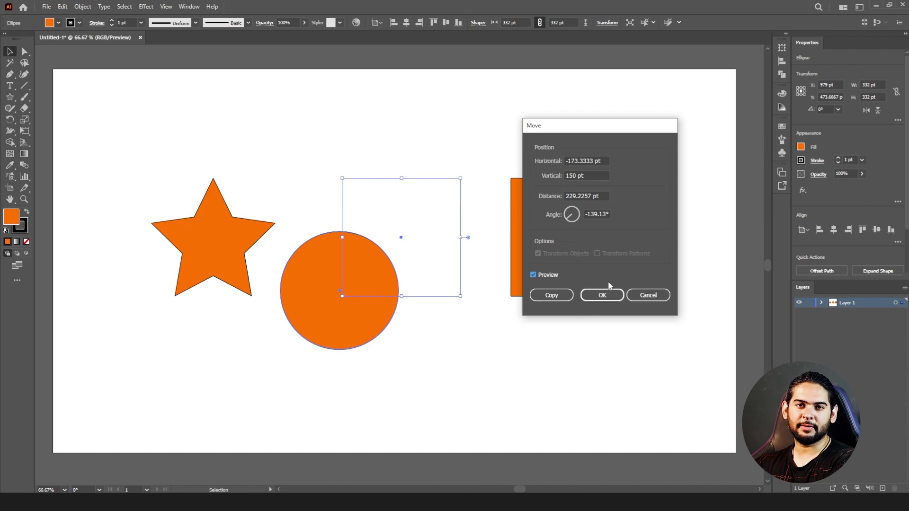
pyautogui.click(549, 296)
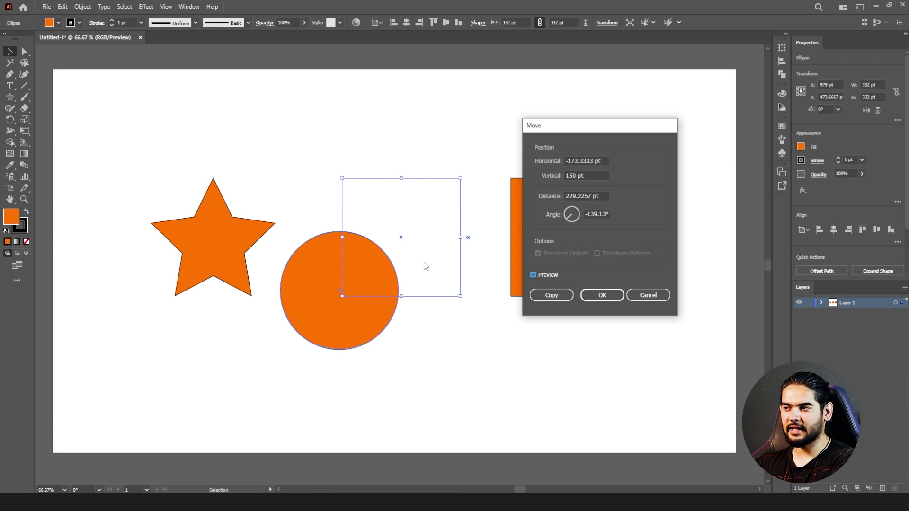
pyautogui.click(552, 295)
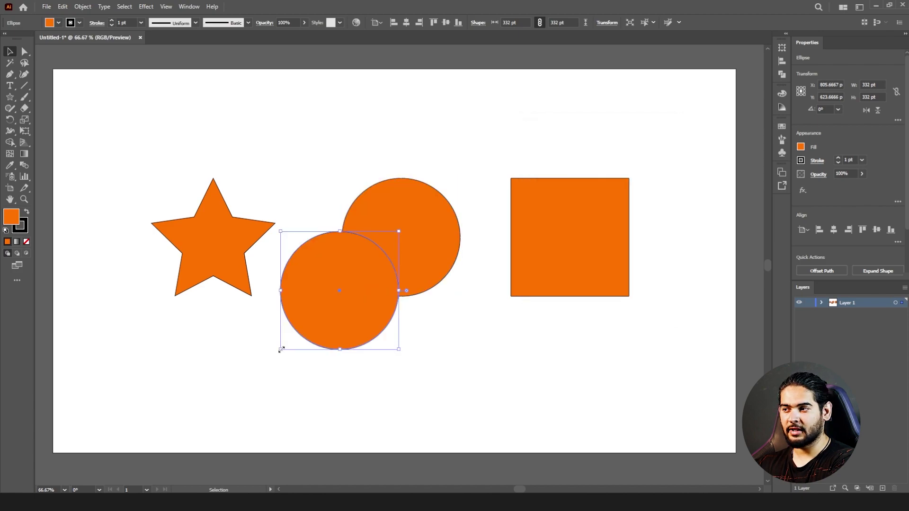
# Step: Repeat the move with Transform Again to add a third circle down-left
pyautogui.click(89, 9)
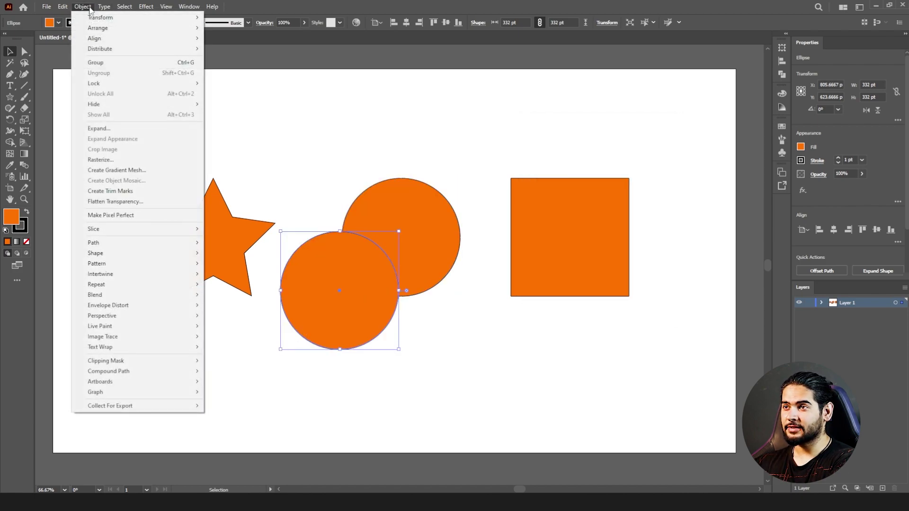
pyautogui.moveTo(119, 17)
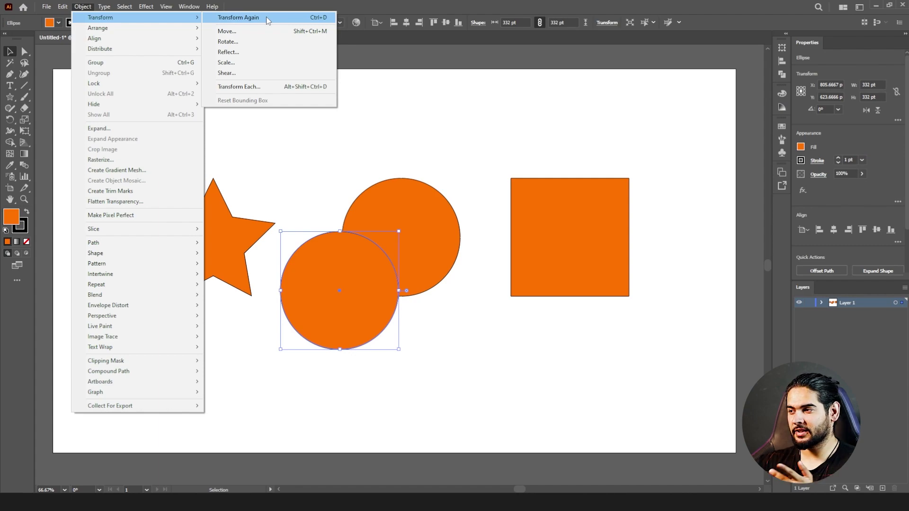
pyautogui.click(266, 16)
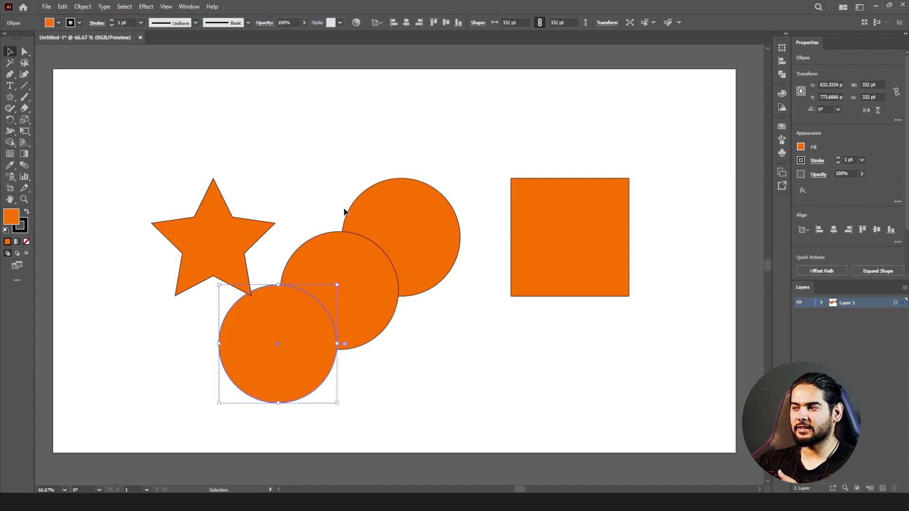
# Step: Check each of the three circles by selecting them in turn, then select the star
pyautogui.click(413, 211)
pyautogui.click(320, 269)
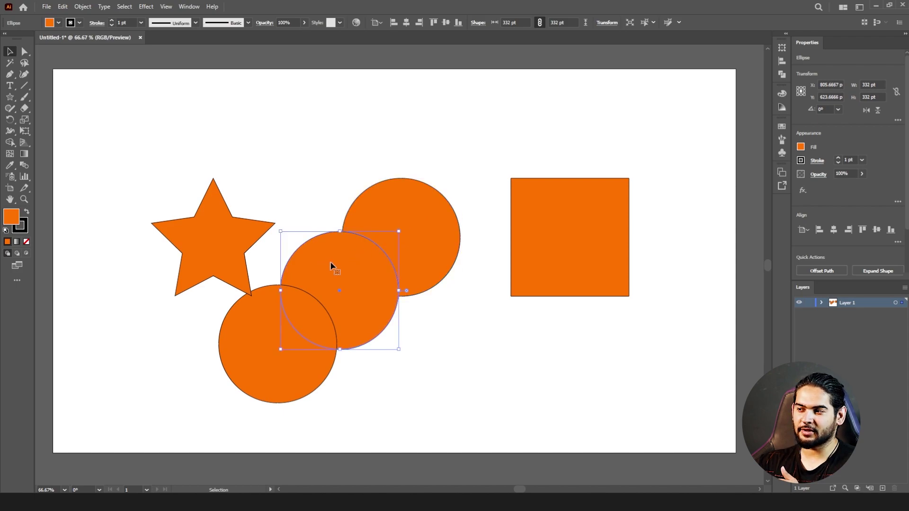
pyautogui.click(245, 344)
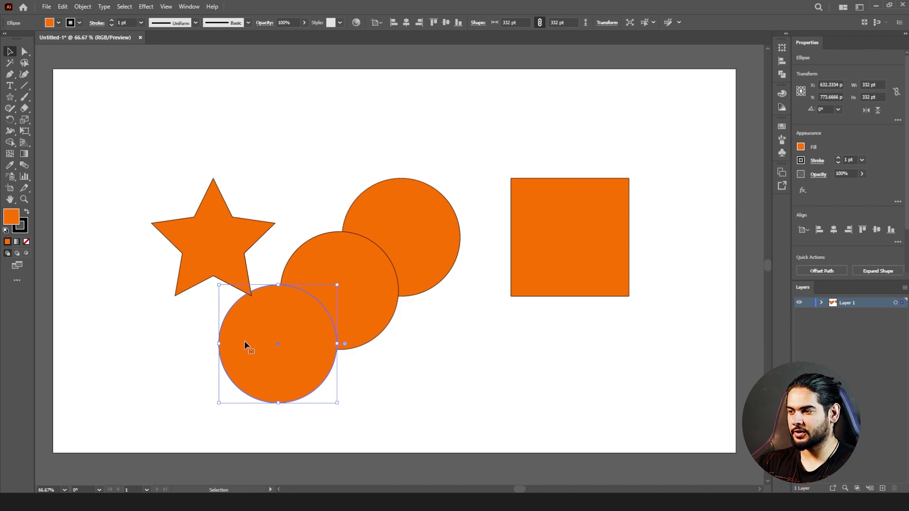
pyautogui.hotkey('alt', 'o')
pyautogui.press('Right')
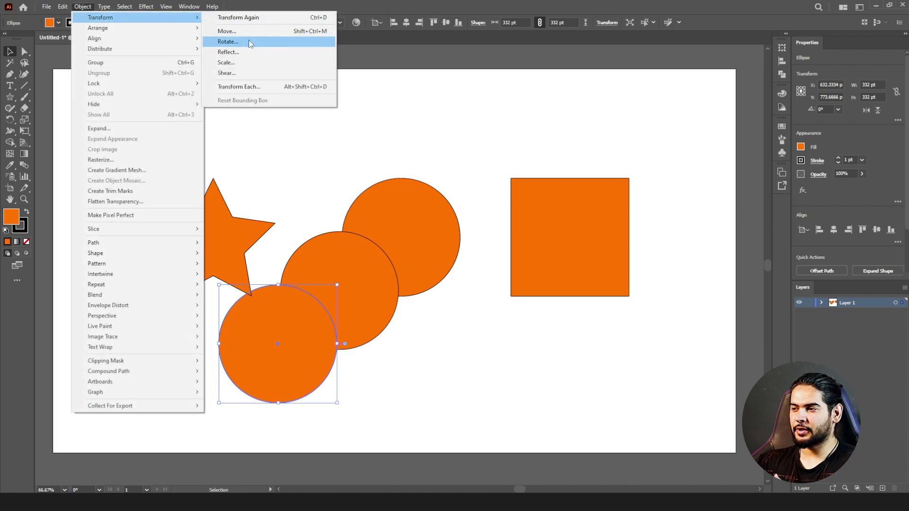
pyautogui.click(235, 231)
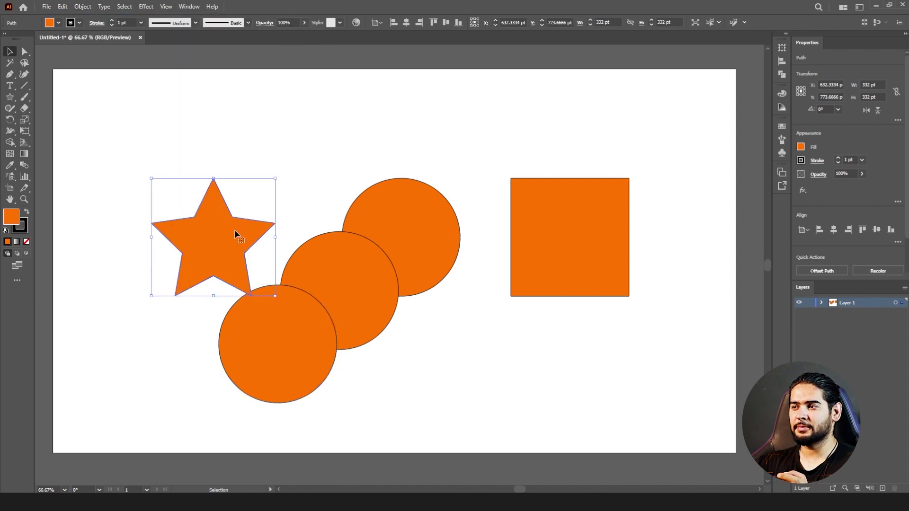
pyautogui.click(80, 7)
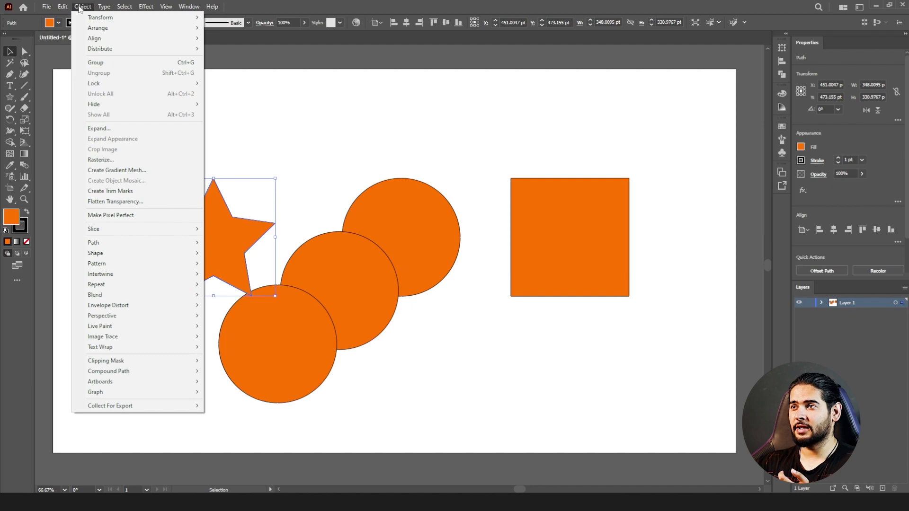
pyautogui.moveTo(99, 18)
pyautogui.click(302, 41)
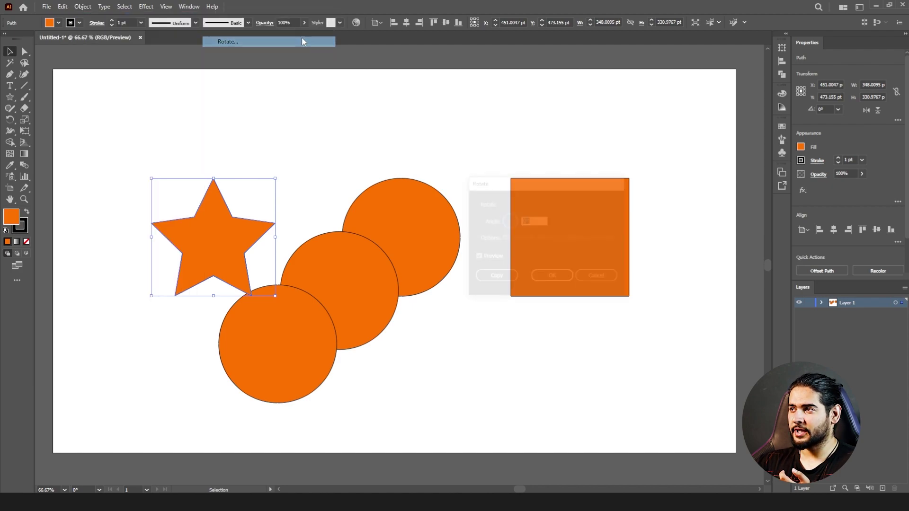
pyautogui.moveTo(510, 222); pyautogui.dragTo(514, 222)
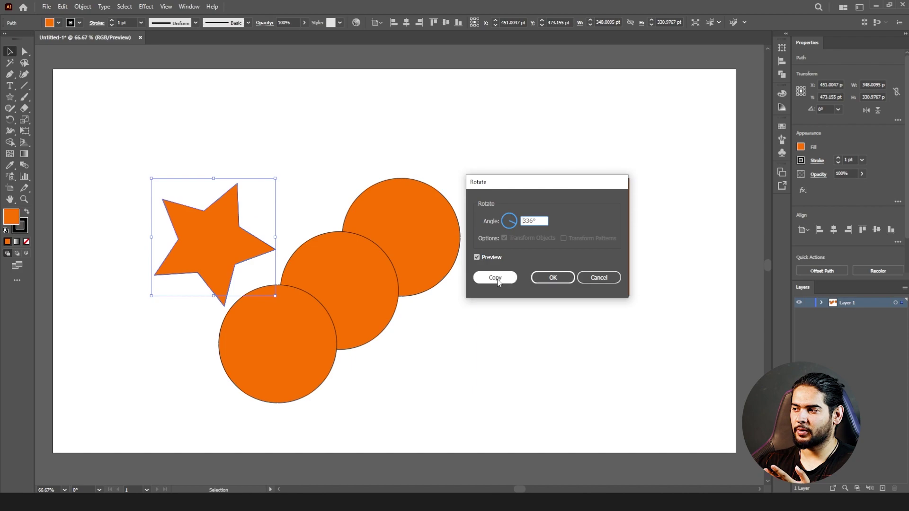
pyautogui.click(496, 279)
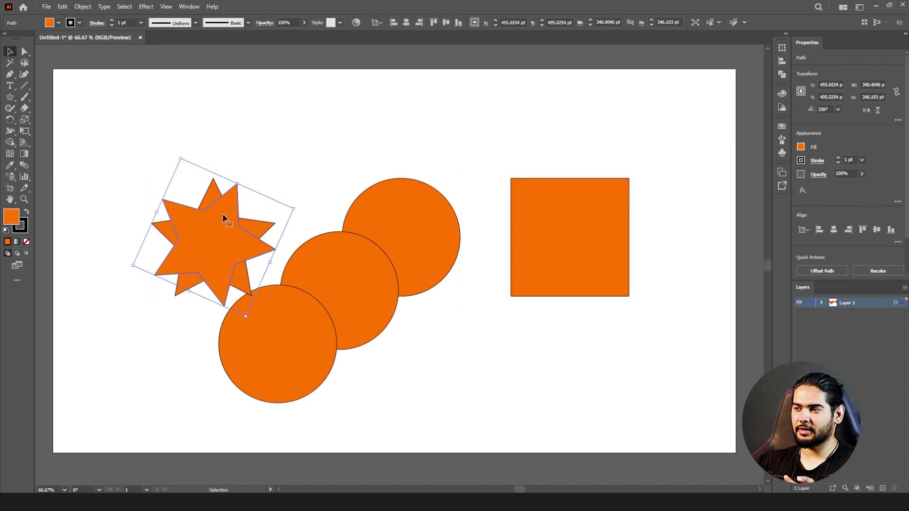
pyautogui.doubleClick(11, 216)
pyautogui.click(676, 230)
pyautogui.moveTo(677, 225); pyautogui.dragTo(672, 312)
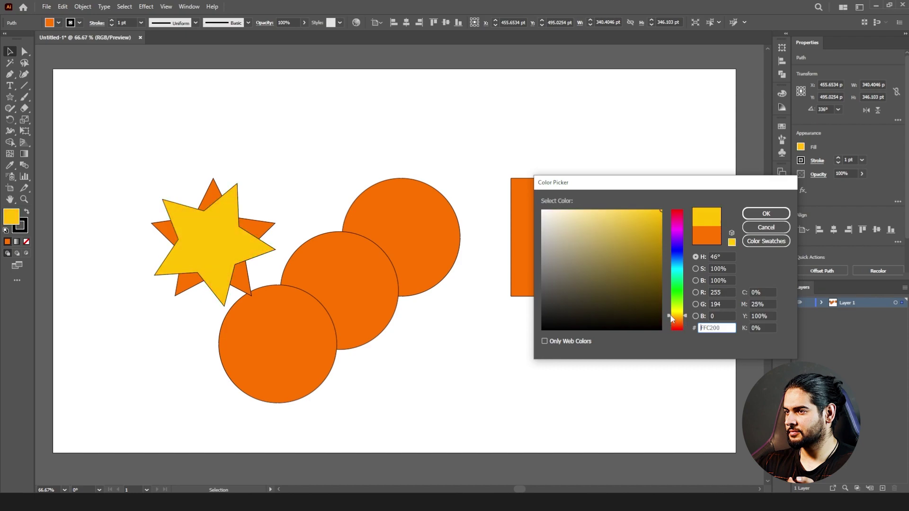
pyautogui.click(766, 213)
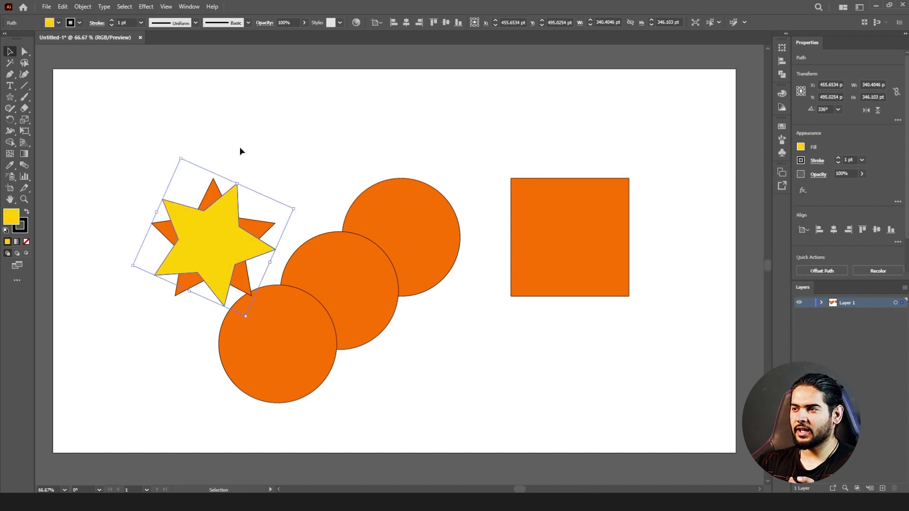
pyautogui.moveTo(299, 207); pyautogui.dragTo(307, 230)
pyautogui.hotkey('ctrl', 'z')
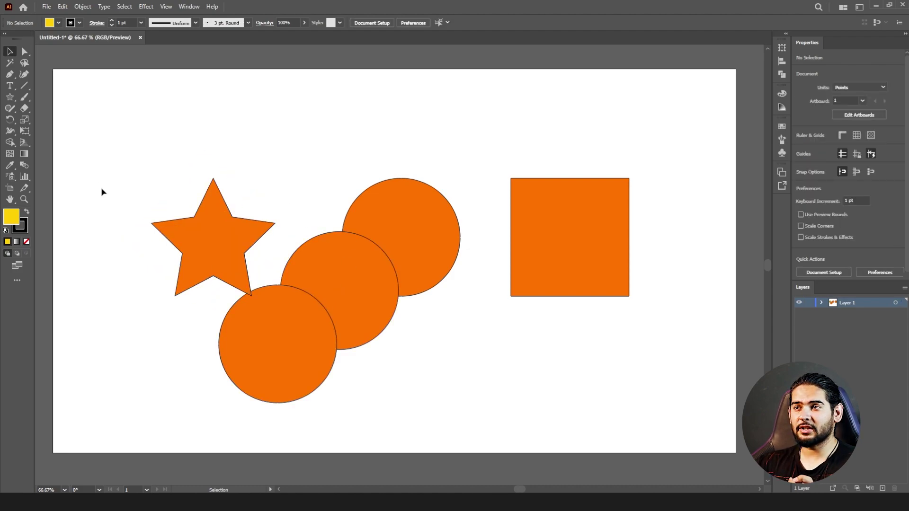
# Step: Drag a copy of the top-right circle up-left and repeat it with Ctrl+D
pyautogui.moveTo(429, 226); pyautogui.dragTo(379, 175)
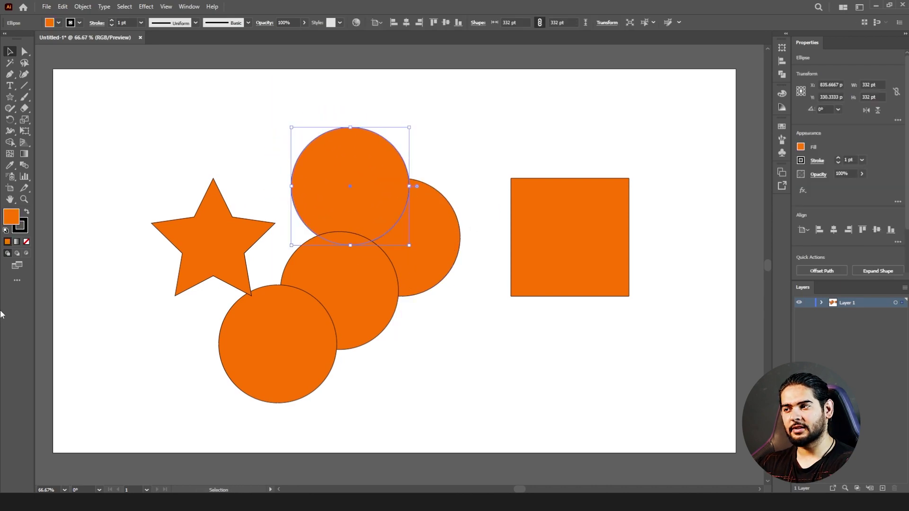
pyautogui.hotkey('ctrl', 's')
pyautogui.click(541, 284)
pyautogui.hotkey('ctrl', 'd')
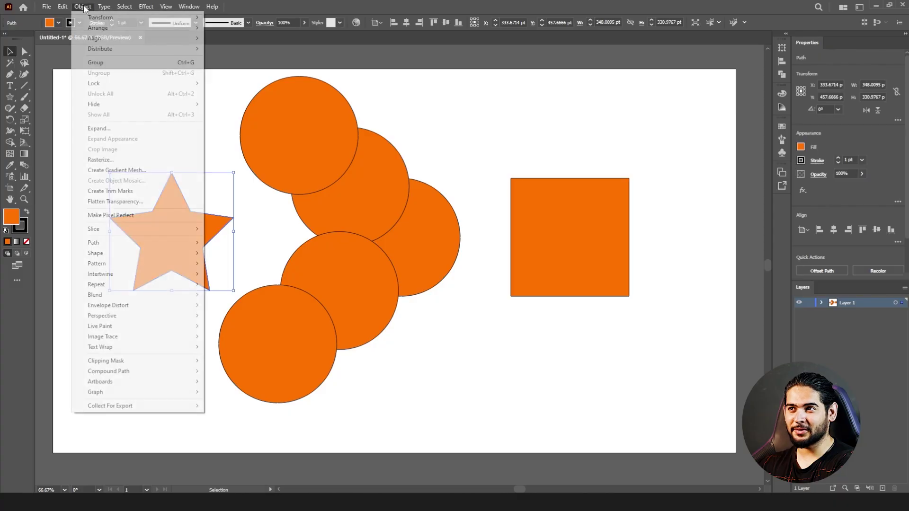
pyautogui.moveTo(90, 19)
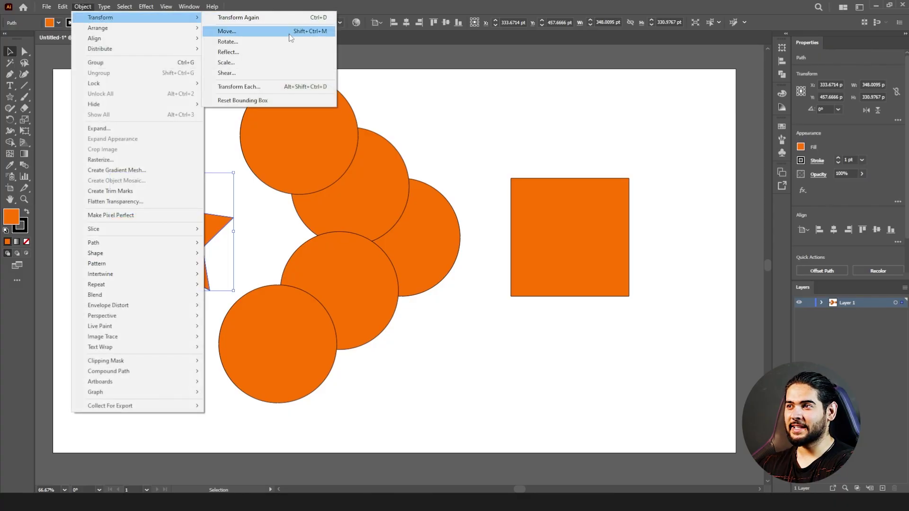
# Step: Marquee-select and delete all five overlapping circles, then select the star
pyautogui.click(411, 120)
pyautogui.moveTo(442, 107); pyautogui.dragTo(230, 374)
pyautogui.press('Delete')
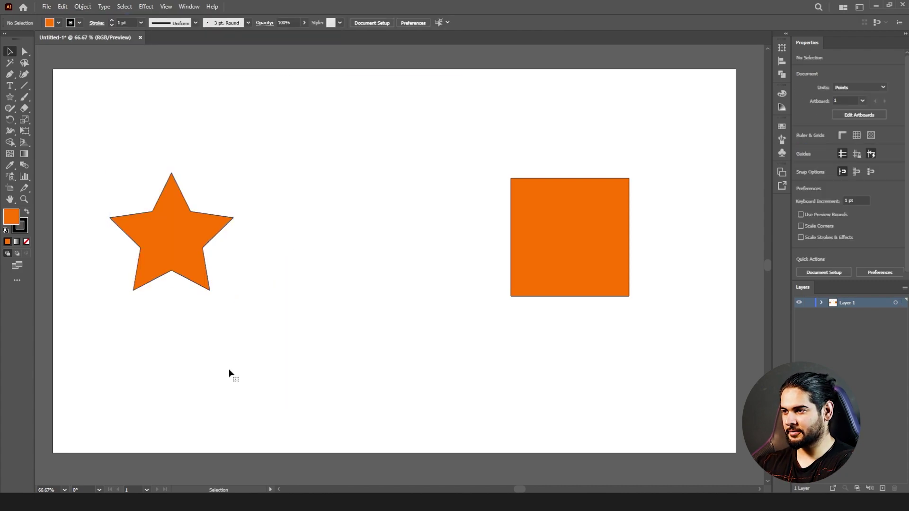
pyautogui.click(164, 229)
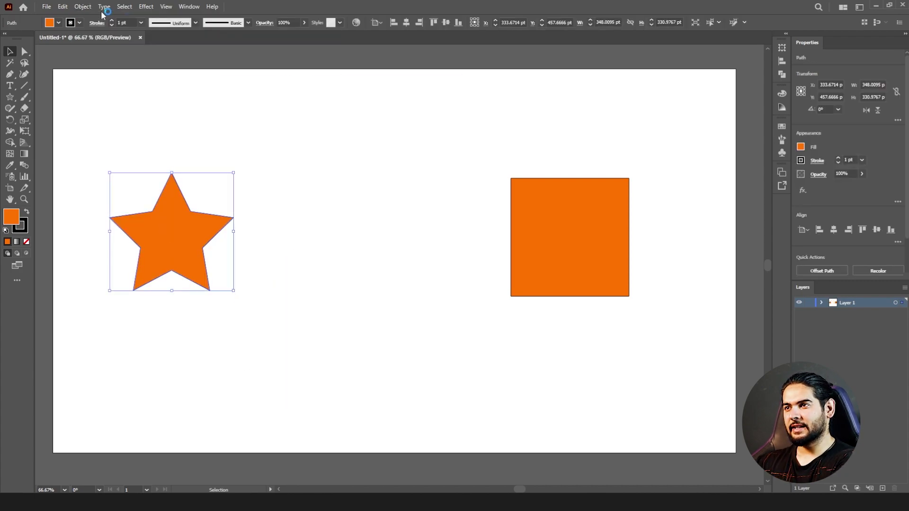
pyautogui.click(84, 6)
pyautogui.moveTo(100, 17)
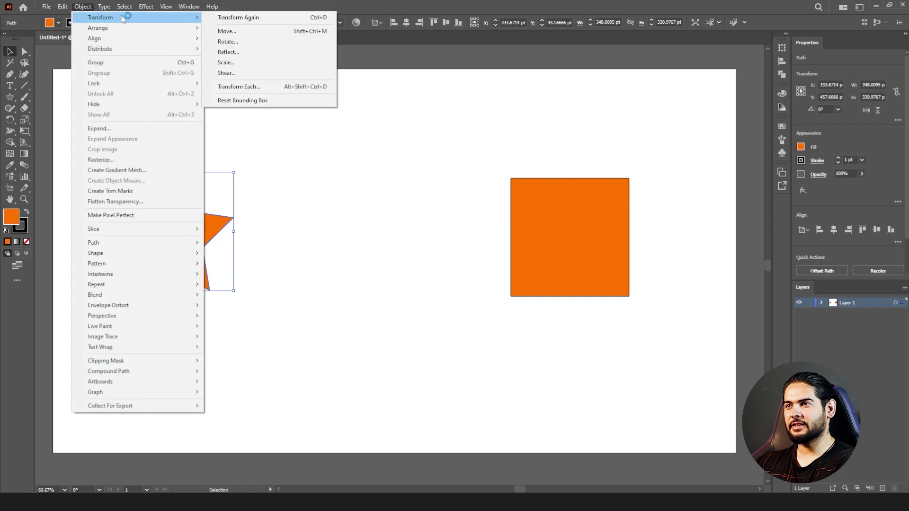
pyautogui.click(291, 52)
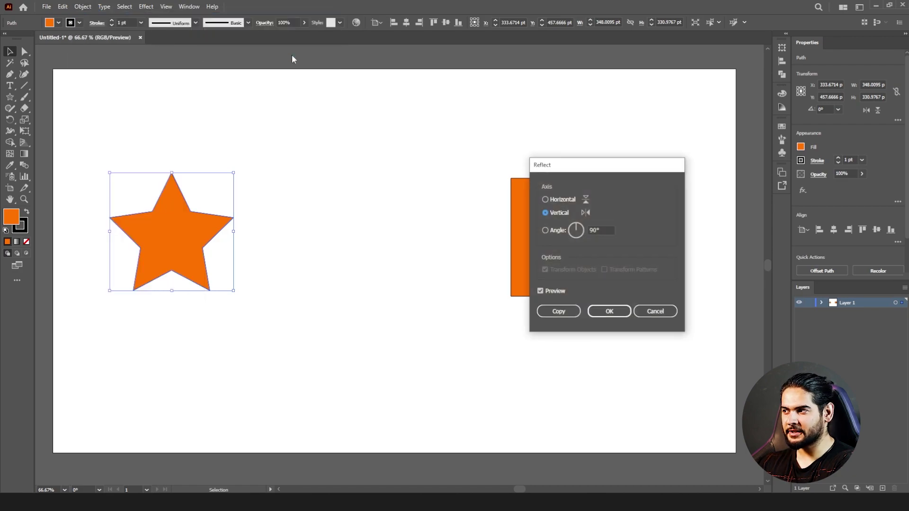
pyautogui.moveTo(568, 175); pyautogui.dragTo(360, 170)
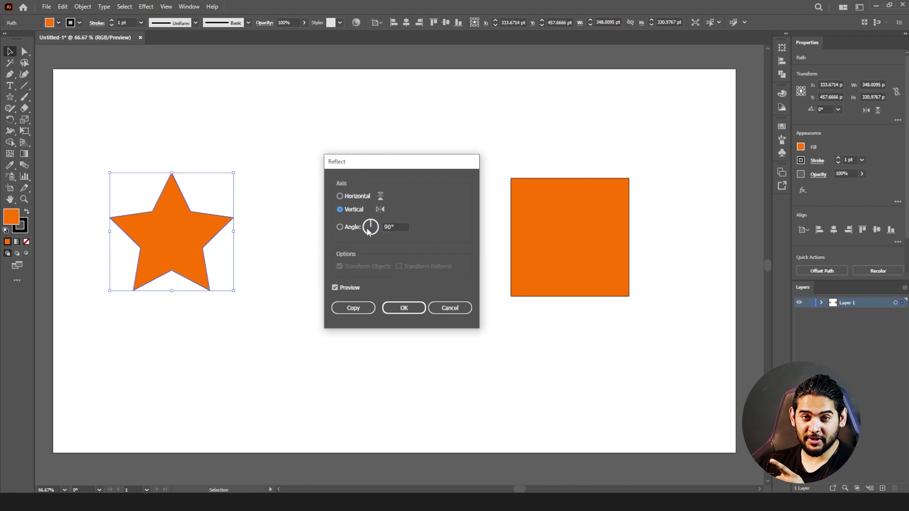
pyautogui.moveTo(379, 230); pyautogui.dragTo(379, 230)
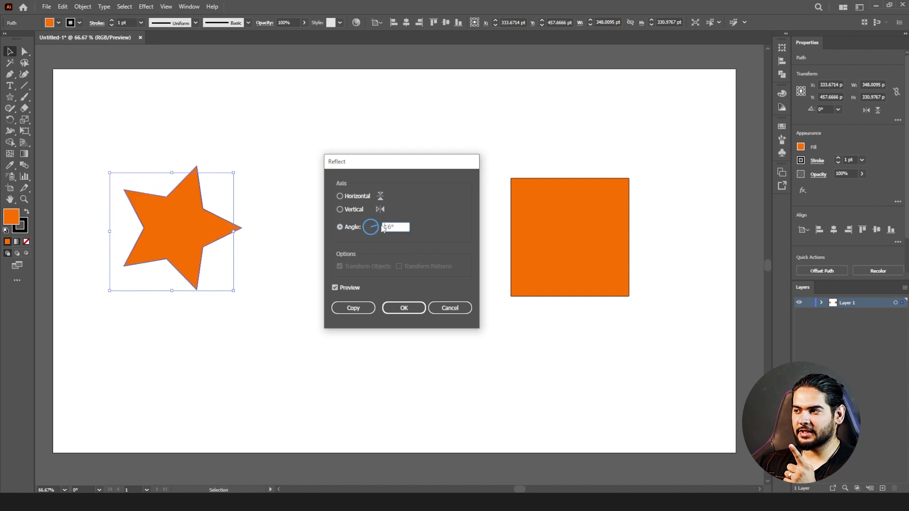
pyautogui.click(339, 209)
pyautogui.click(353, 308)
pyautogui.moveTo(200, 240); pyautogui.dragTo(324, 240)
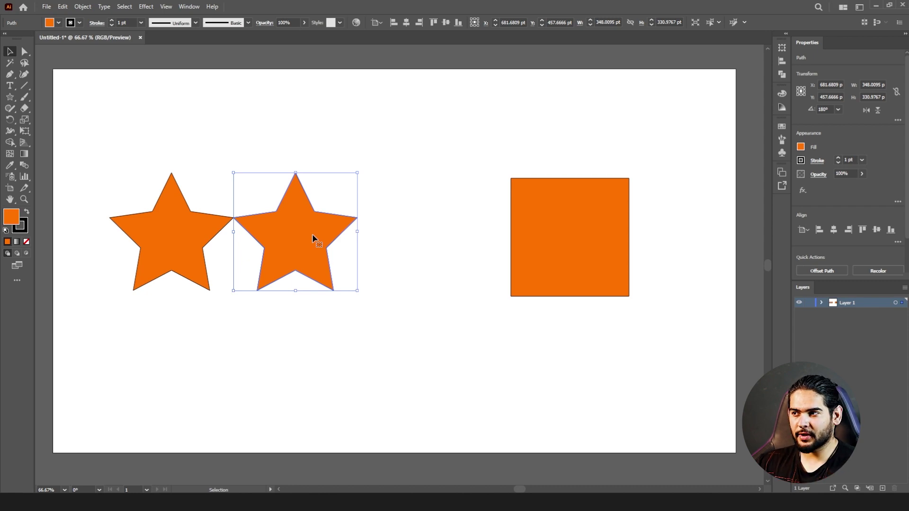
pyautogui.press('Delete')
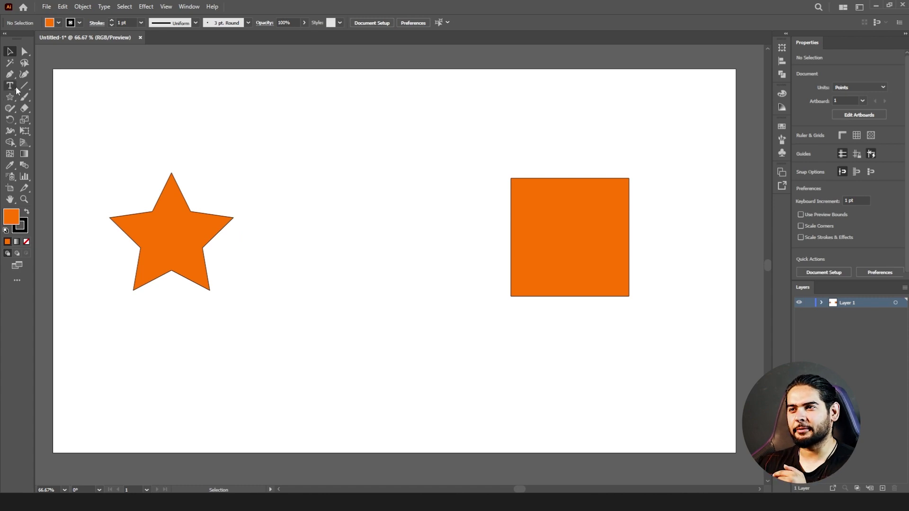
# Step: Cut the star's path with the Scissors at its top and bottom inner anchor points
pyautogui.moveTo(26, 107); pyautogui.dragTo(74, 117)
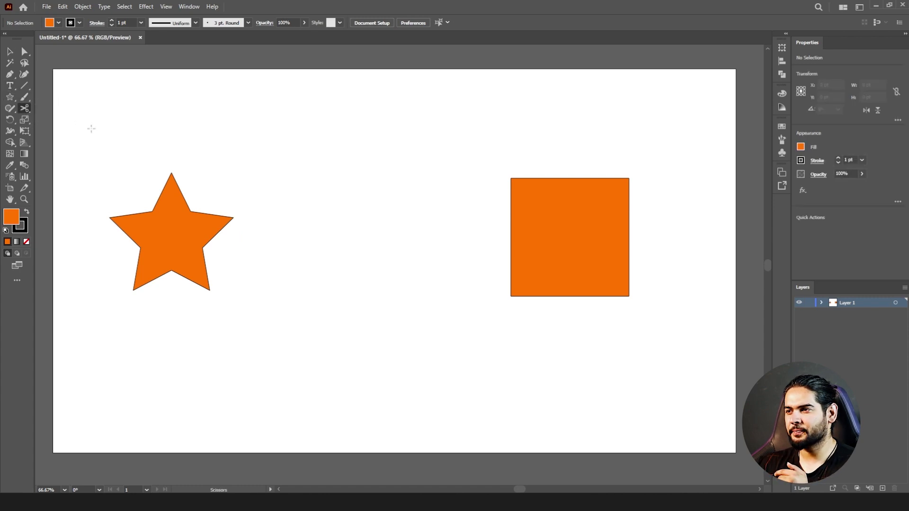
pyautogui.click(172, 173)
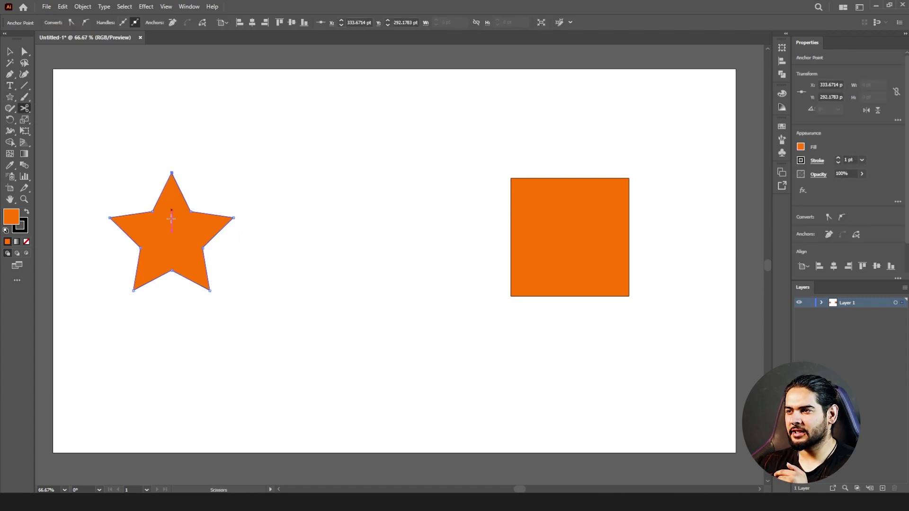
pyautogui.click(172, 270)
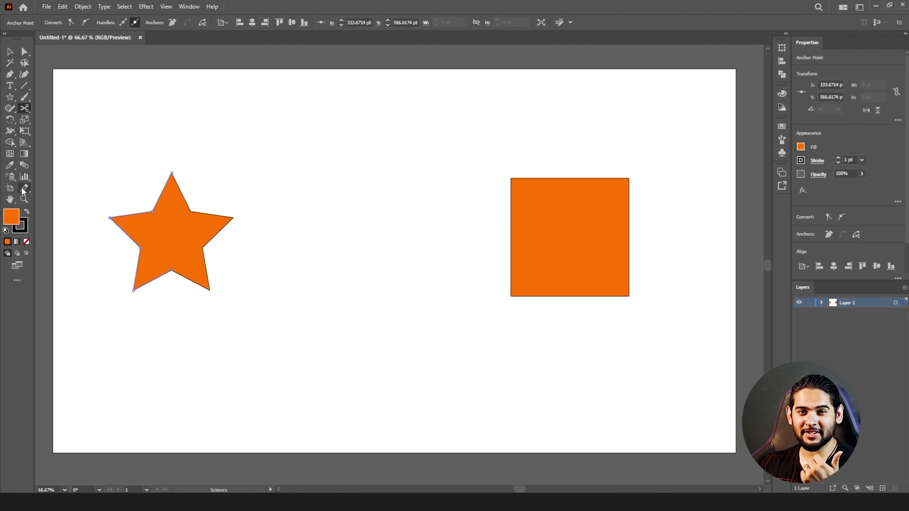
# Step: Delete the star's left half and select the remaining right half
pyautogui.press('v')
pyautogui.click(112, 182)
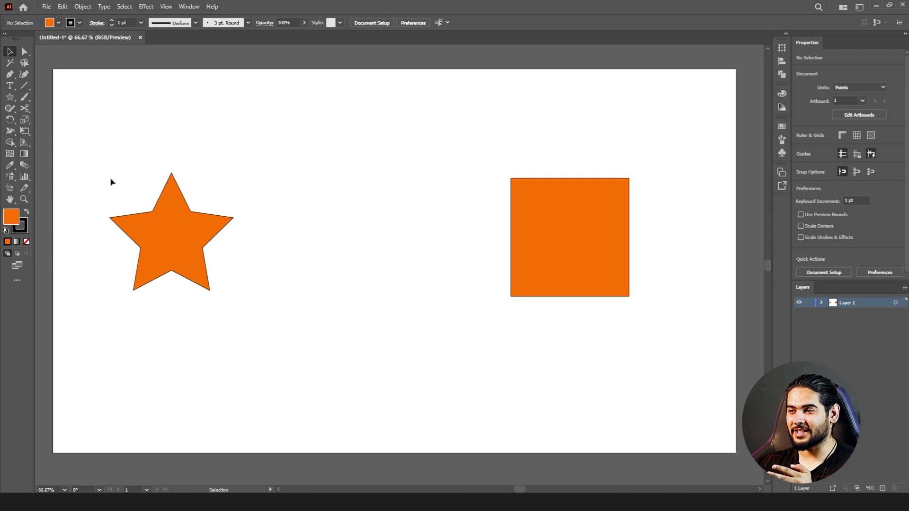
pyautogui.click(133, 232)
pyautogui.press('Delete')
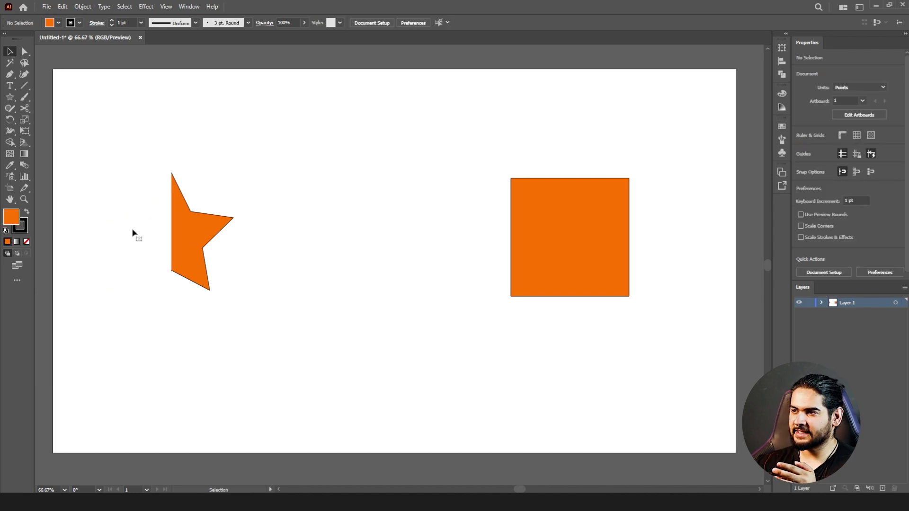
pyautogui.click(183, 238)
pyautogui.click(83, 7)
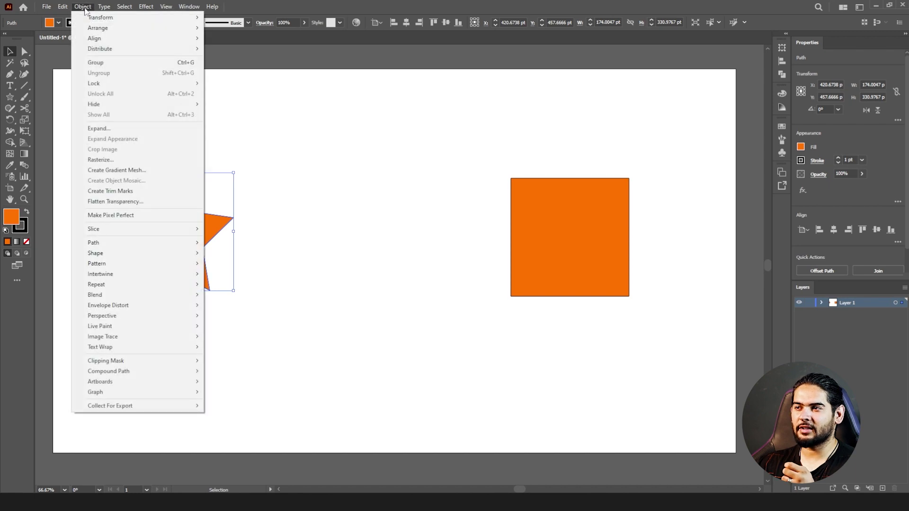
# Step: Reflect the half-star vertically and move it to the left
pyautogui.moveTo(184, 17)
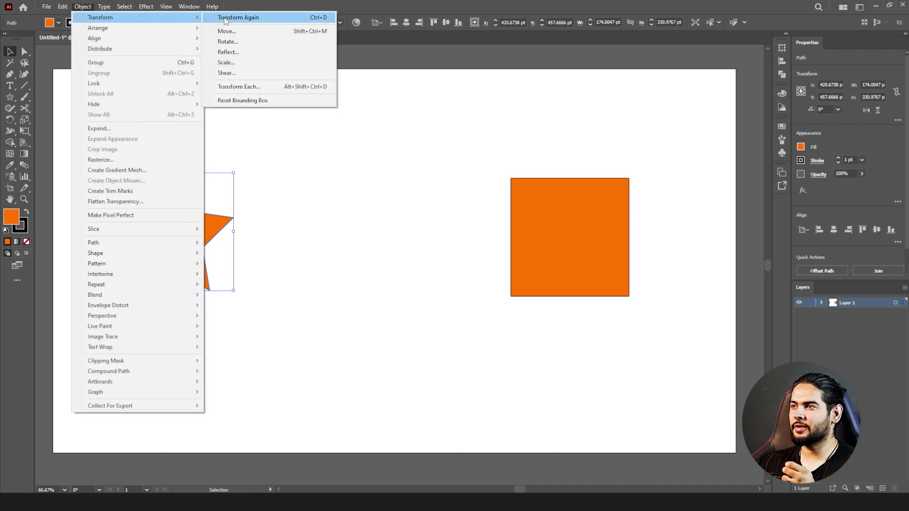
pyautogui.click(256, 48)
pyautogui.moveTo(358, 162); pyautogui.dragTo(400, 162)
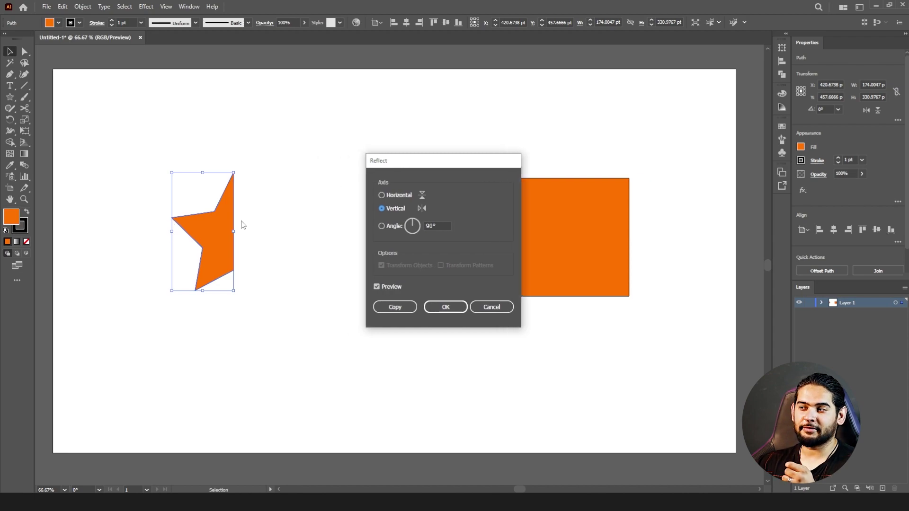
pyautogui.click(445, 307)
pyautogui.moveTo(216, 250); pyautogui.dragTo(183, 255)
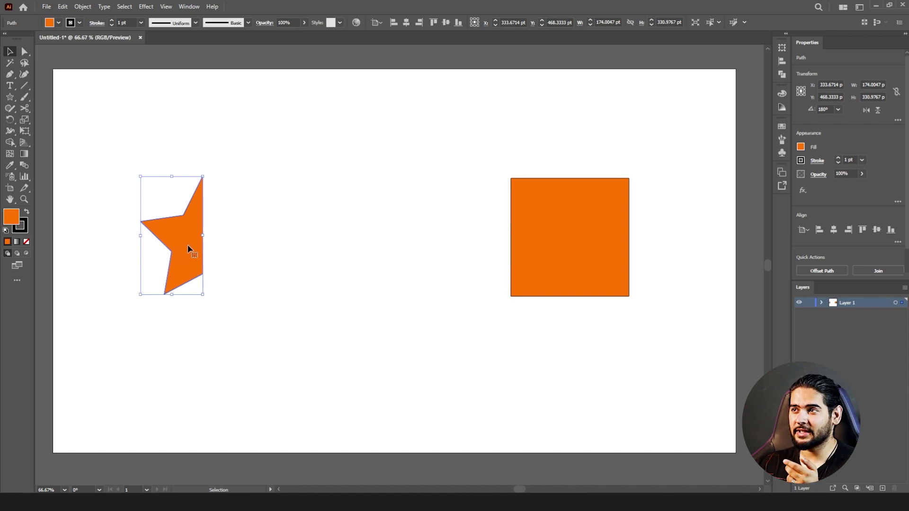
# Step: Make a mirrored Reflect copy and place it edge to edge to complete the star
pyautogui.click(82, 6)
pyautogui.moveTo(92, 19)
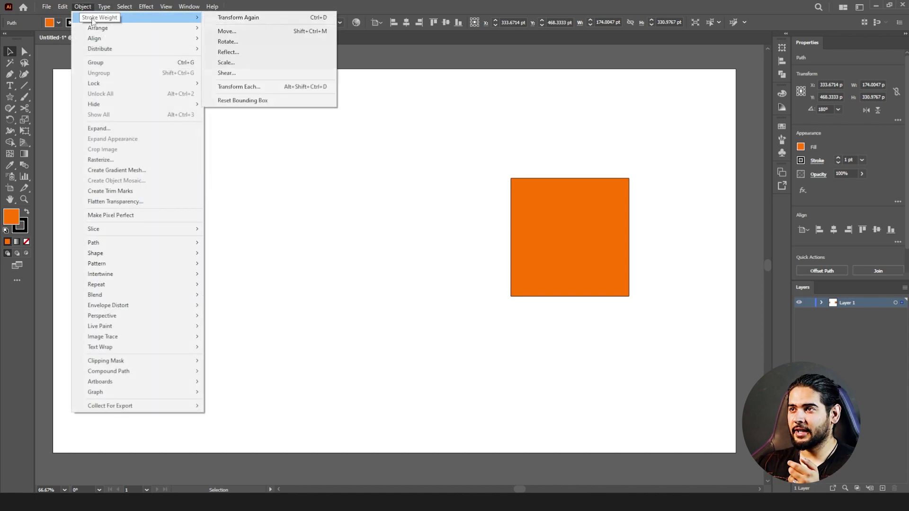
pyautogui.click(268, 50)
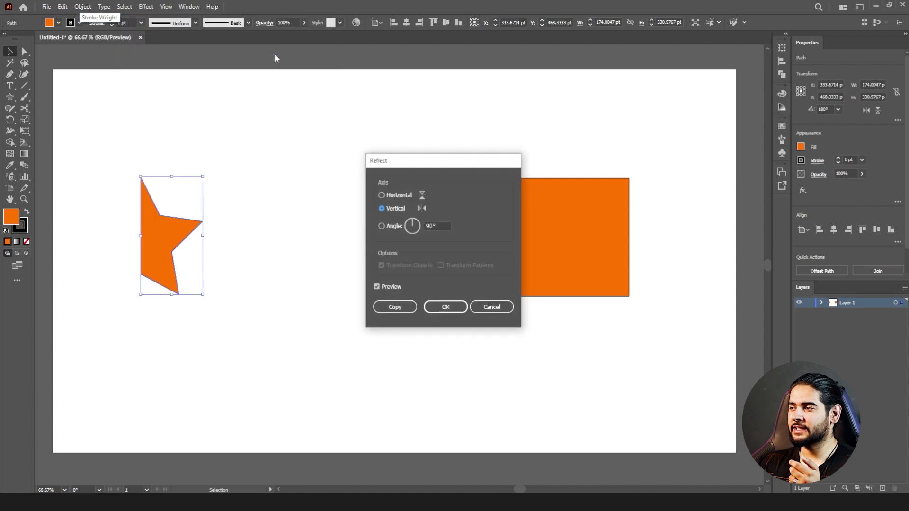
pyautogui.click(395, 308)
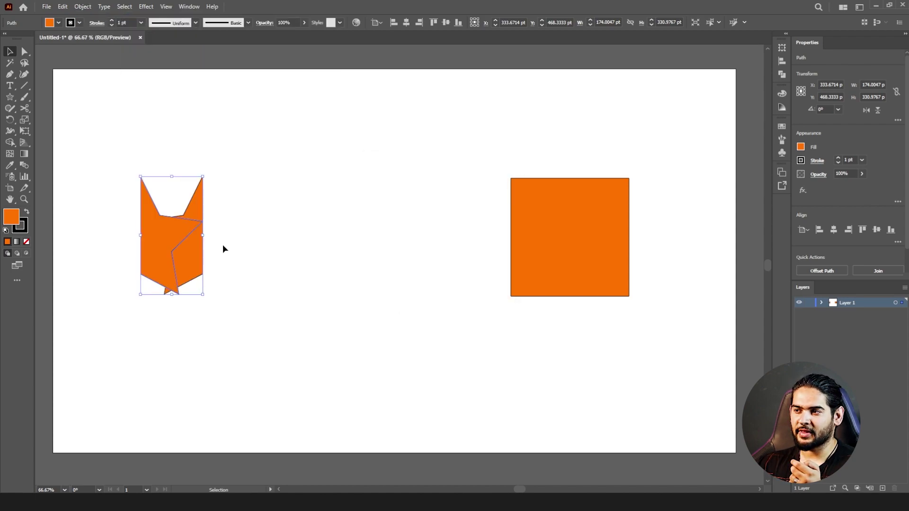
pyautogui.click(239, 203)
pyautogui.moveTo(165, 236); pyautogui.dragTo(222, 234)
pyautogui.click(182, 232)
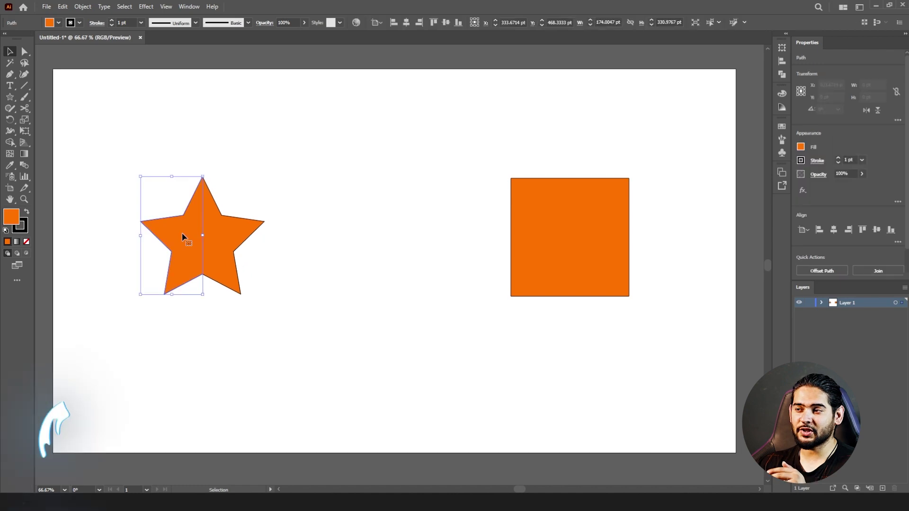
pyautogui.click(223, 231)
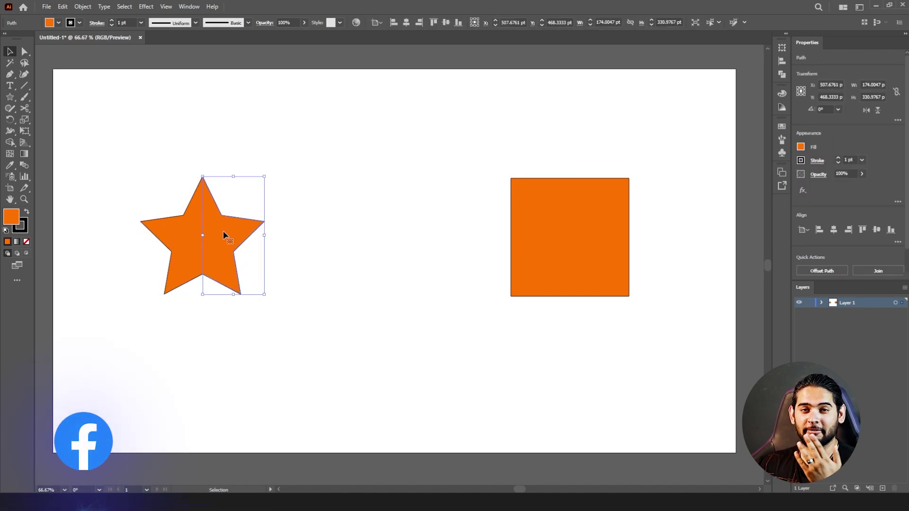
pyautogui.click(230, 198)
# Step: Join the two overlapping anchors at the star's top point into one
pyautogui.click(205, 188)
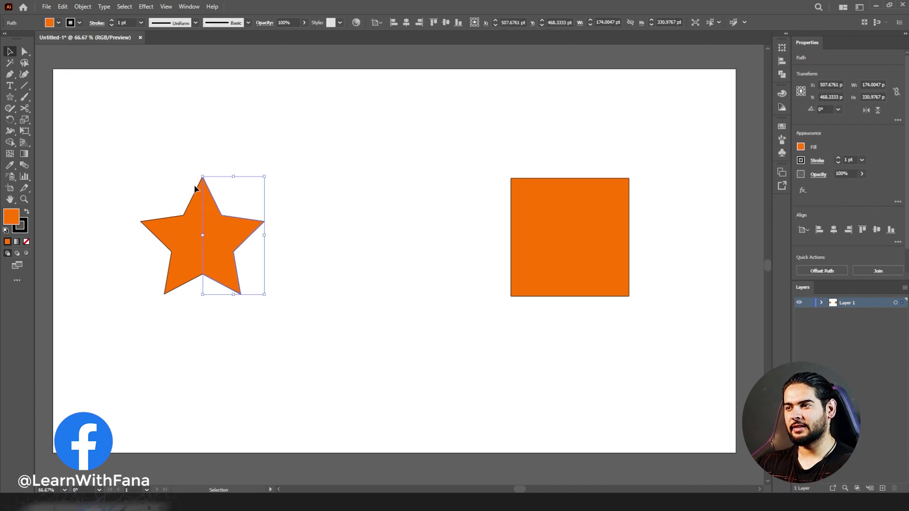
pyautogui.scroll(5, 193, 183)
pyautogui.press('a')
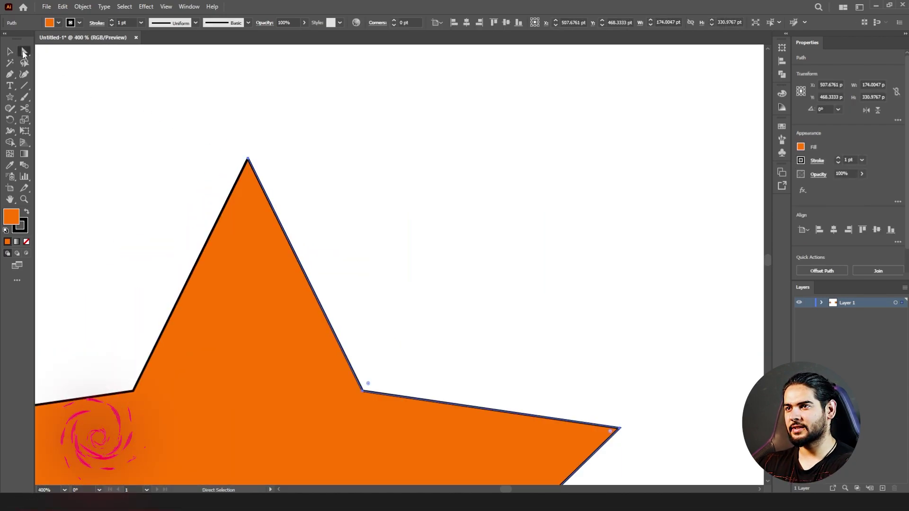
pyautogui.moveTo(230, 147); pyautogui.dragTo(265, 167)
pyautogui.scroll(2, 248, 159)
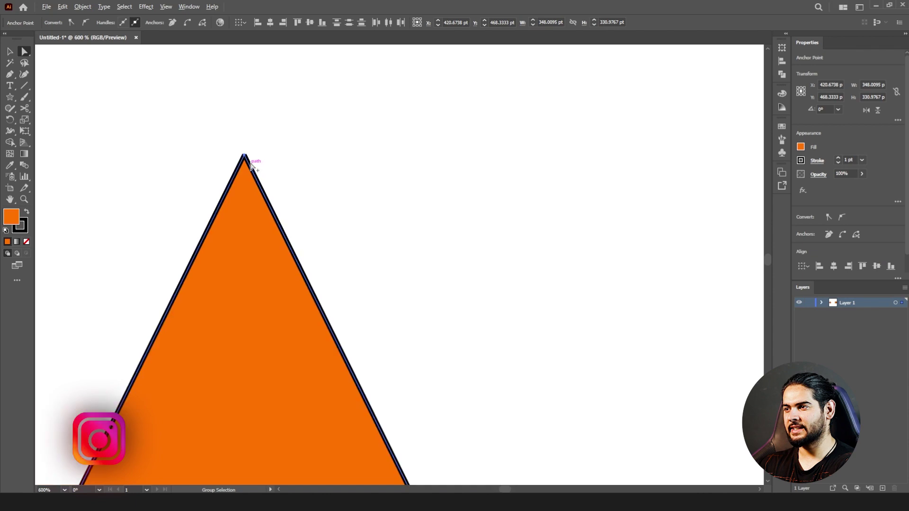
pyautogui.rightClick(250, 159)
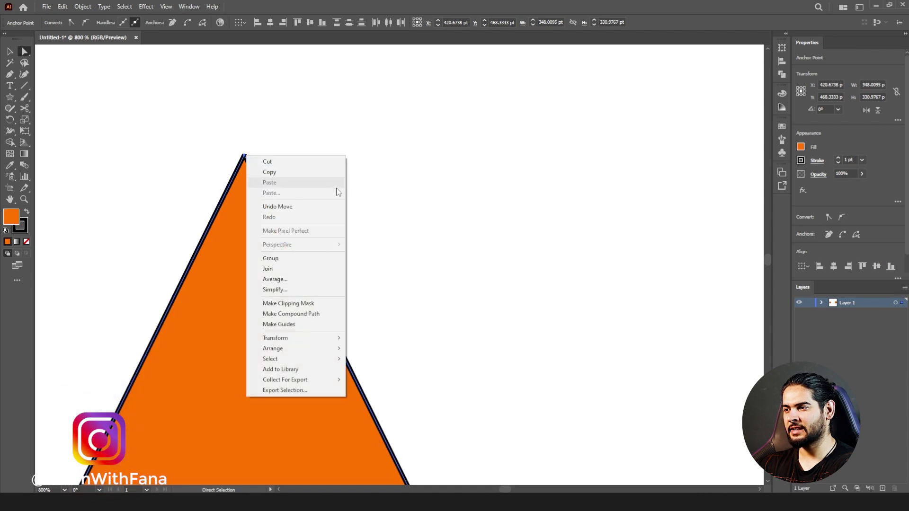
pyautogui.click(324, 268)
# Step: Average the anchor points where the two halves meet at the bottom
pyautogui.scroll(-5, 265, 239)
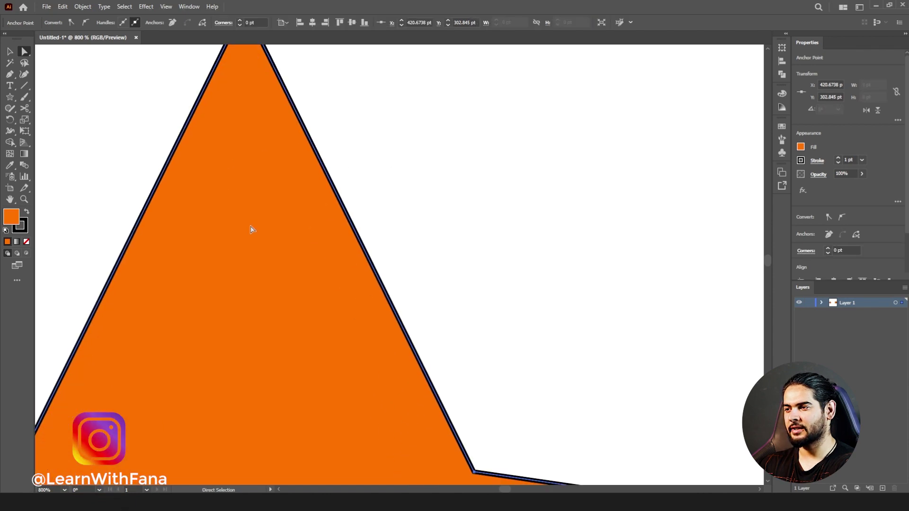
pyautogui.scroll(5, 246, 371)
pyautogui.keyDown('alt'); pyautogui.click(245, 275); pyautogui.keyUp('alt')
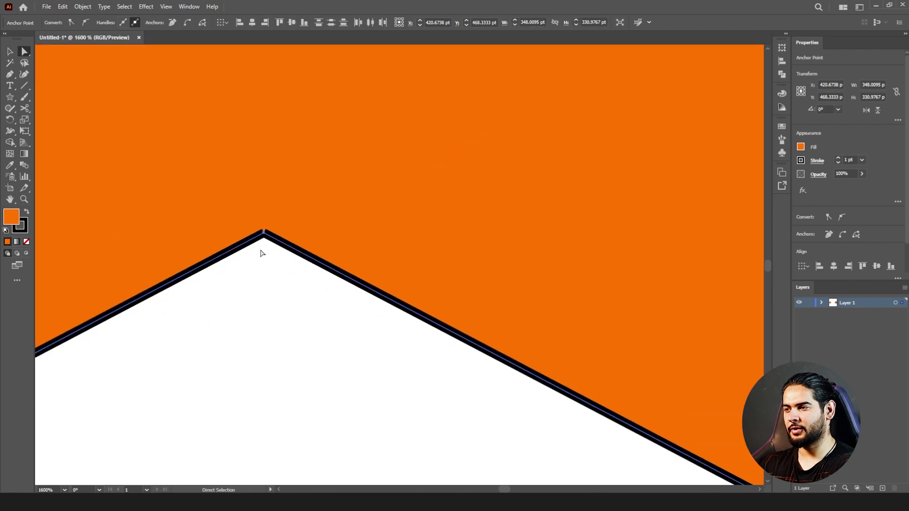
pyautogui.rightClick(266, 234)
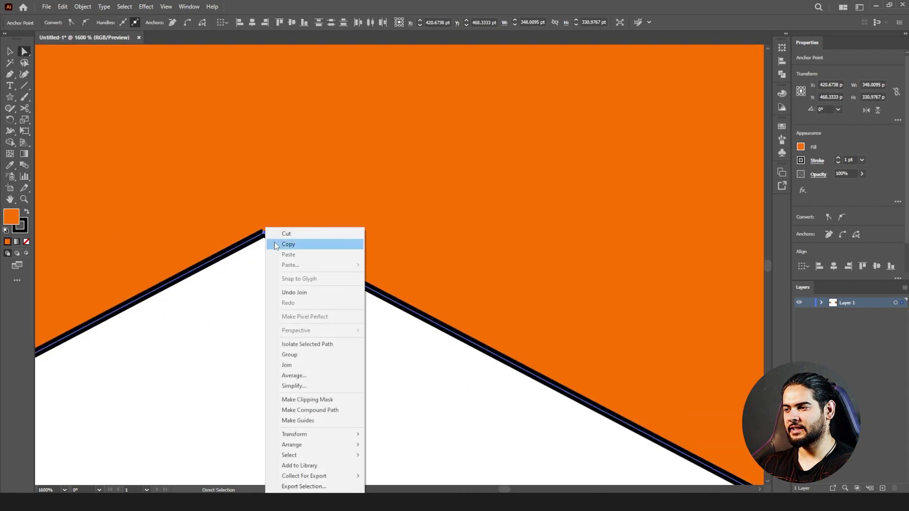
pyautogui.click(319, 375)
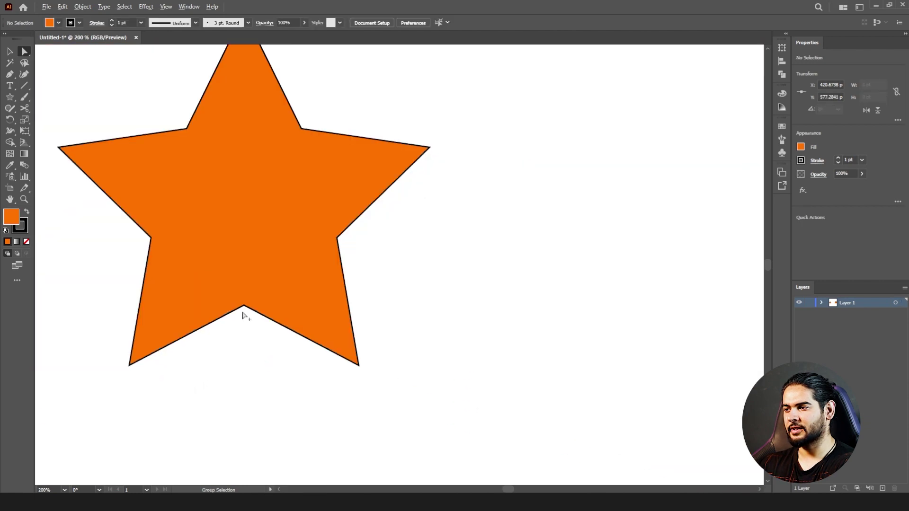
pyautogui.scroll(-5, 243, 315)
pyautogui.click(9, 51)
# Step: Nudge the star slightly and scale it uniformly to 120%
pyautogui.click(260, 290)
pyautogui.moveTo(260, 290)
pyautogui.mouseDown()
pyautogui.moveTo(278, 268)
pyautogui.moveTo(250, 279)
pyautogui.mouseUp()
pyautogui.click(82, 7)
pyautogui.moveTo(90, 18)
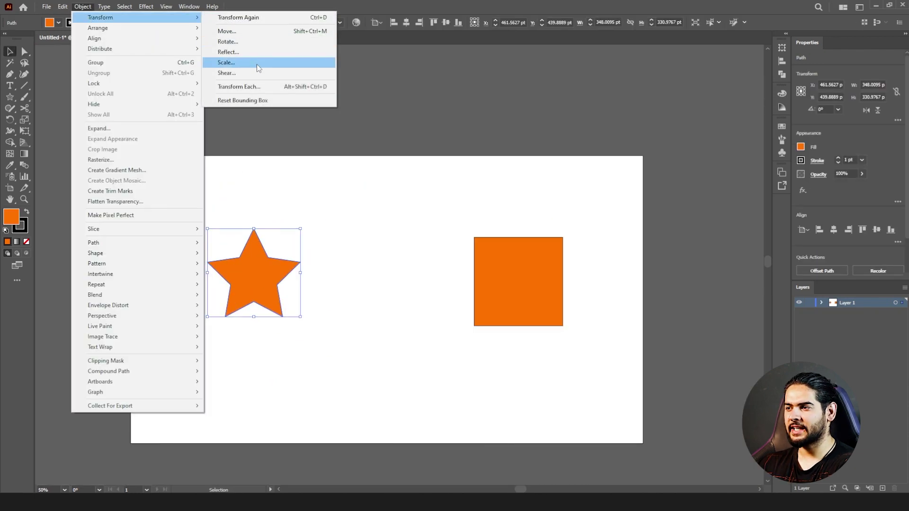
pyautogui.click(223, 63)
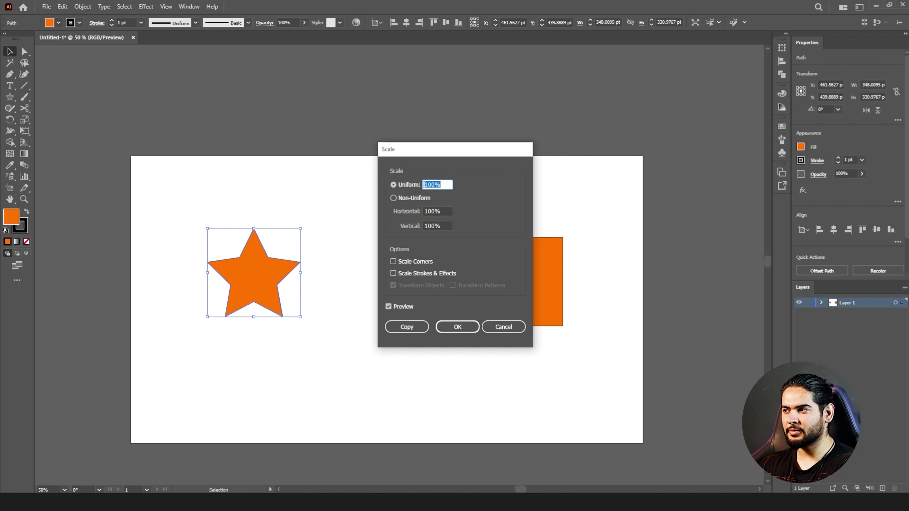
pyautogui.click(429, 184)
pyautogui.write('2')
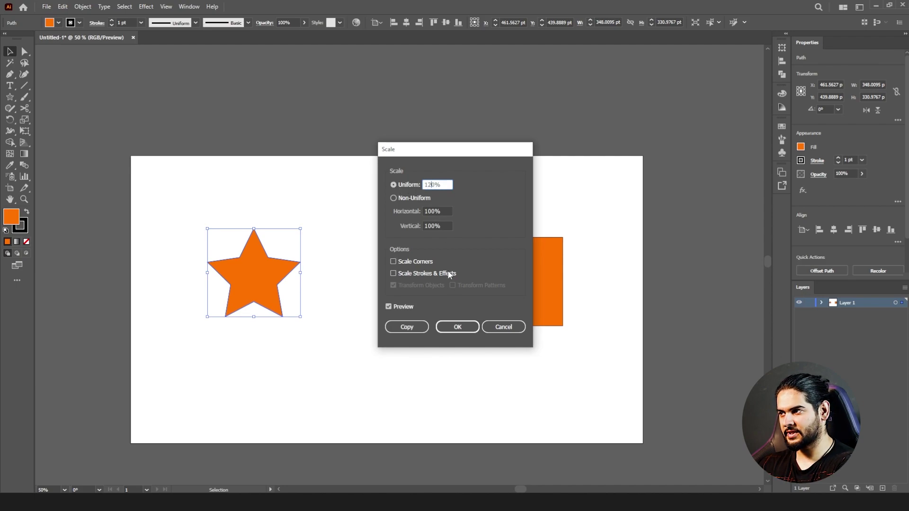
pyautogui.click(457, 326)
# Step: Make a 160% wide, 100% high scaled copy of the star, move it aside, then delete it
pyautogui.click(83, 7)
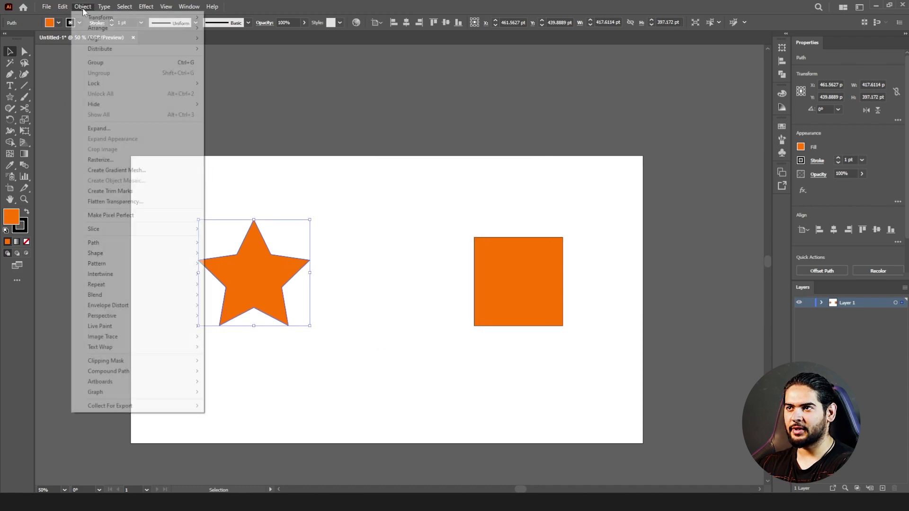
pyautogui.moveTo(84, 19)
pyautogui.click(259, 58)
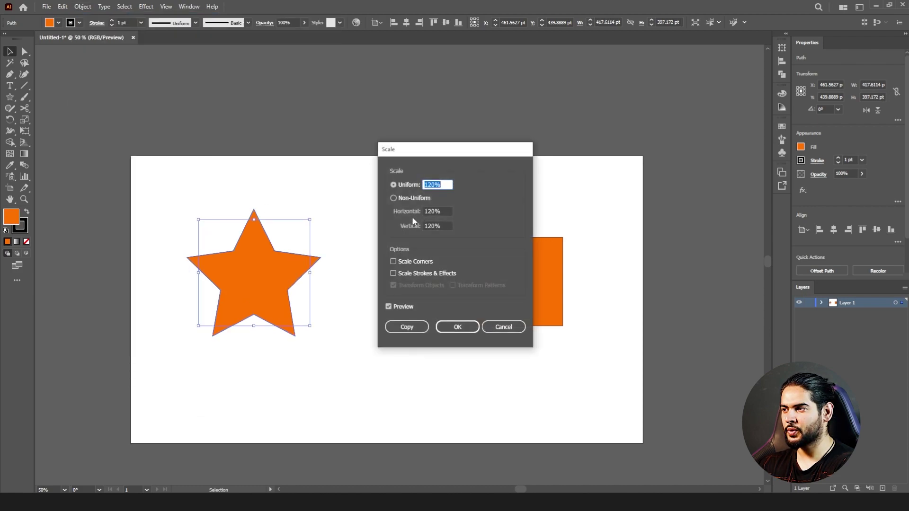
pyautogui.click(393, 198)
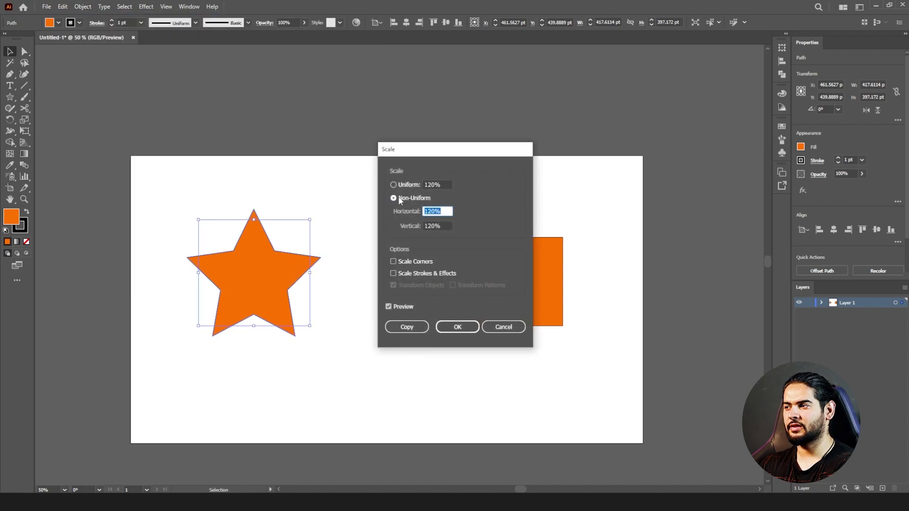
pyautogui.click(432, 226)
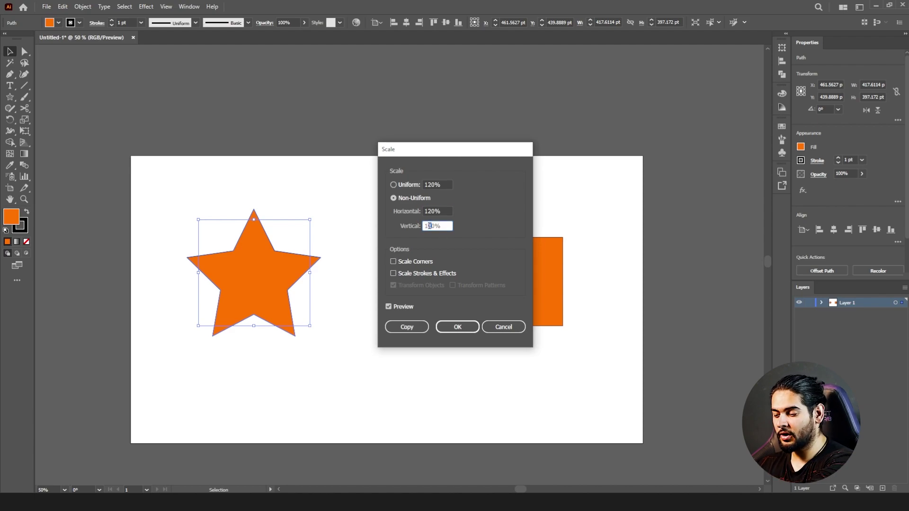
pyautogui.click(429, 211)
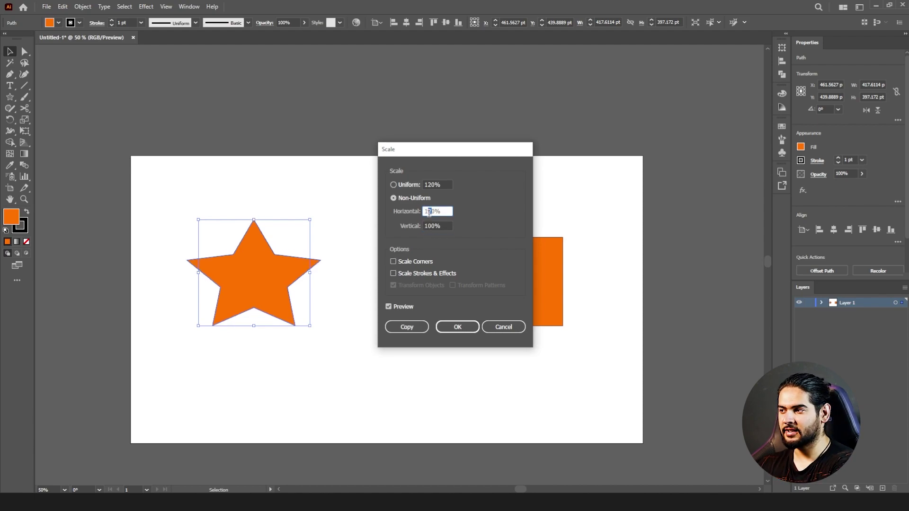
pyautogui.write('6')
pyautogui.click(435, 227)
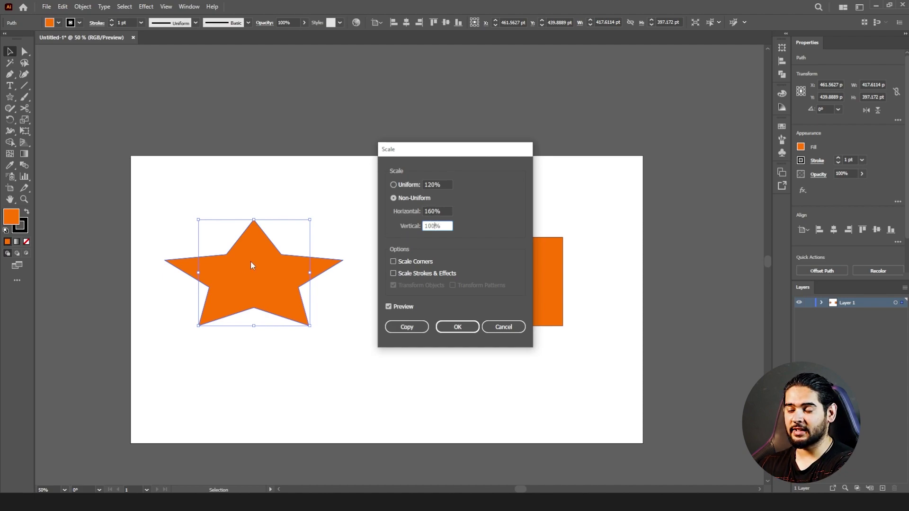
pyautogui.press('Tab')
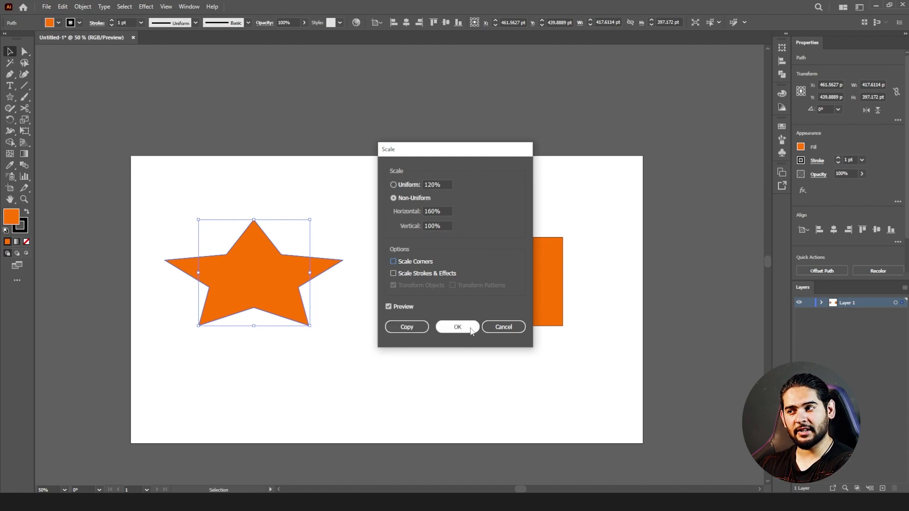
pyautogui.click(406, 327)
pyautogui.moveTo(257, 275); pyautogui.dragTo(353, 352)
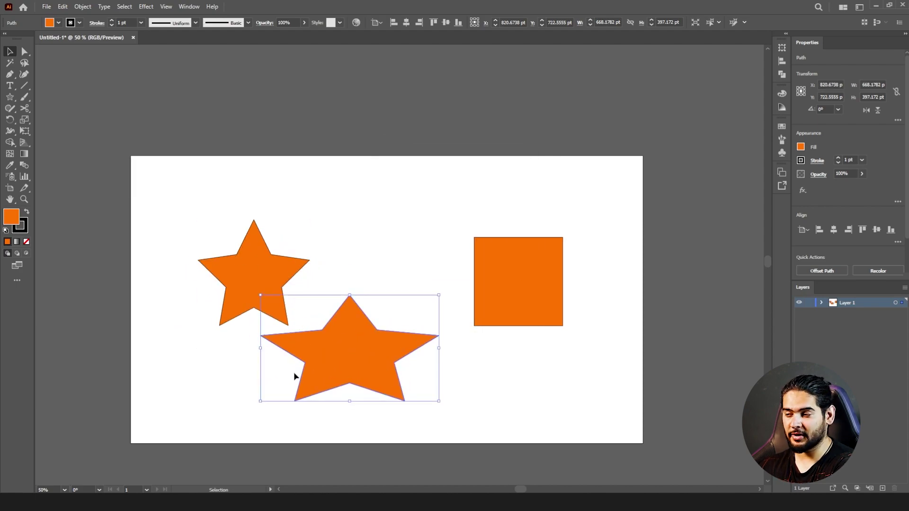
pyautogui.press('Delete')
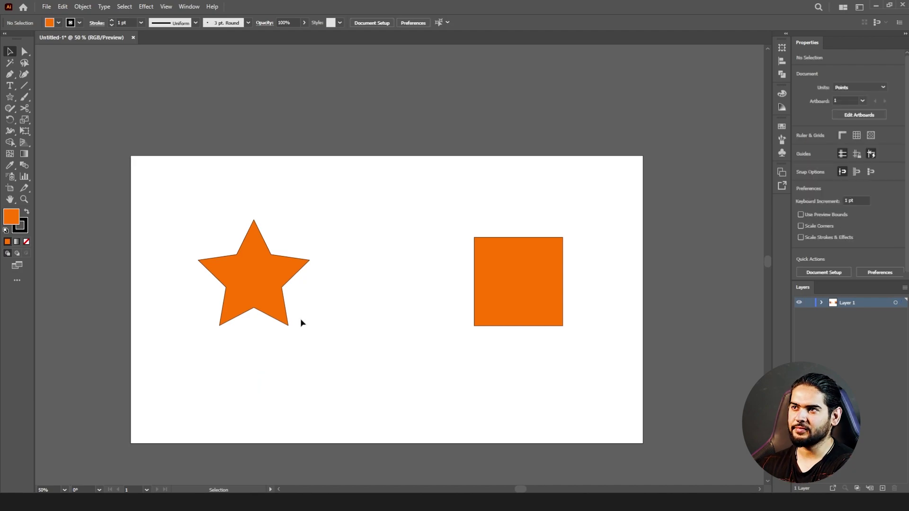
pyautogui.click(85, 7)
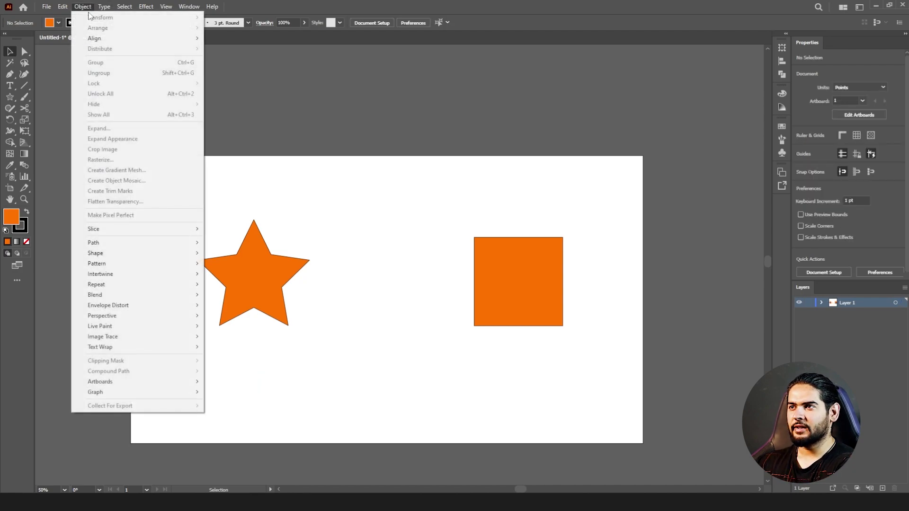
# Step: Move the orange square left toward the star
pyautogui.click(327, 264)
pyautogui.click(83, 6)
pyautogui.moveTo(180, 17)
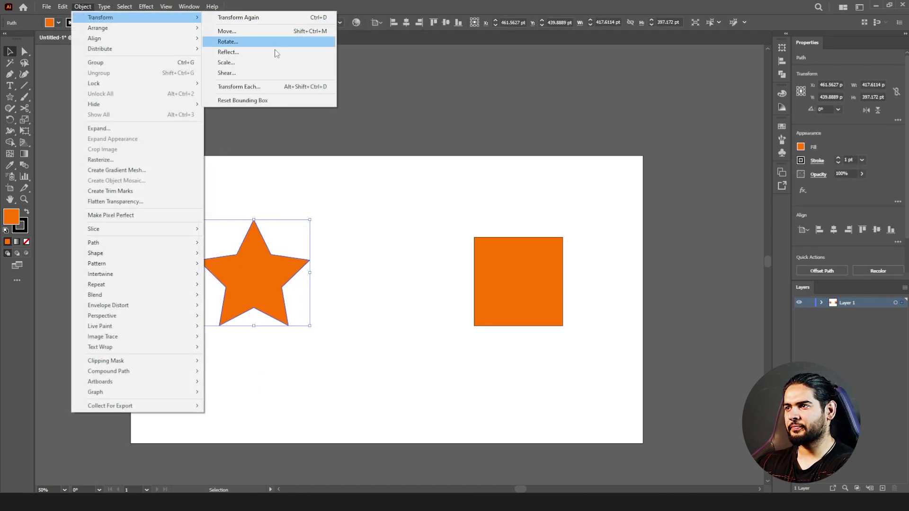
pyautogui.moveTo(532, 241); pyautogui.dragTo(425, 279)
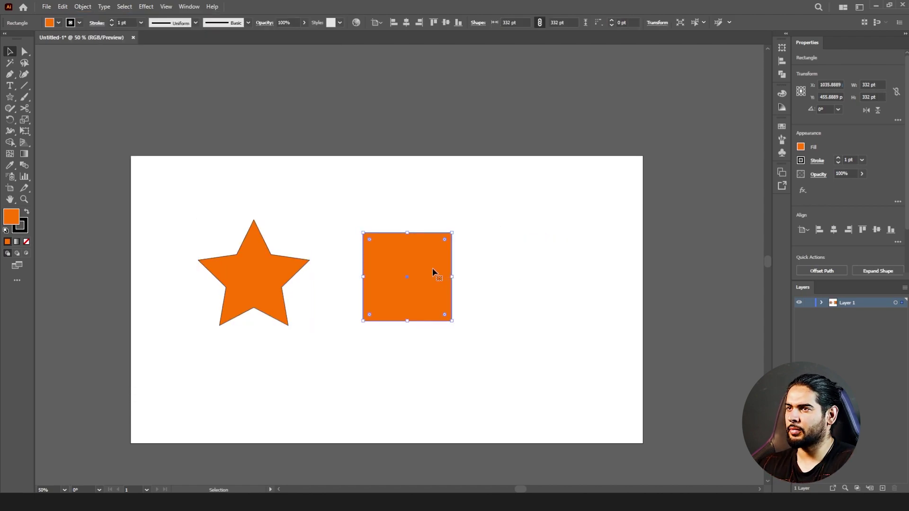
# Step: Shear the square horizontally at 313° into a slanted parallelogram
pyautogui.click(82, 7)
pyautogui.moveTo(87, 18)
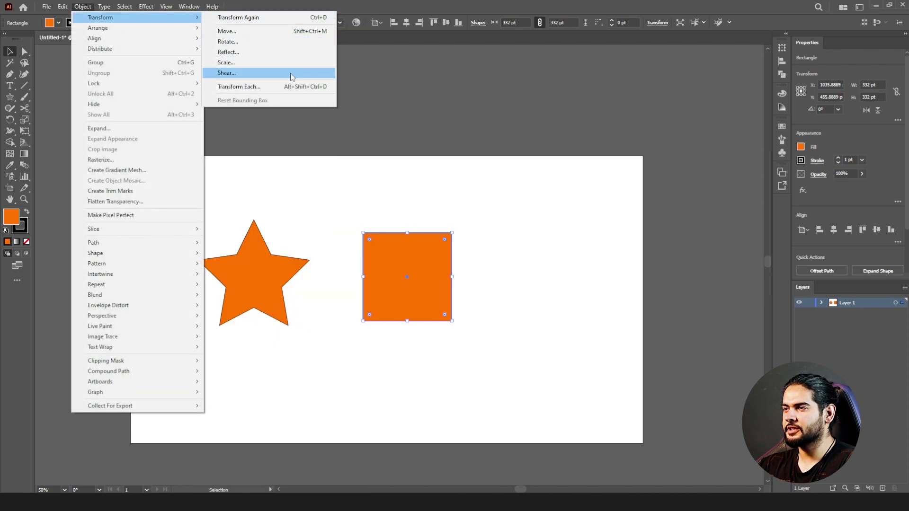
pyautogui.click(291, 74)
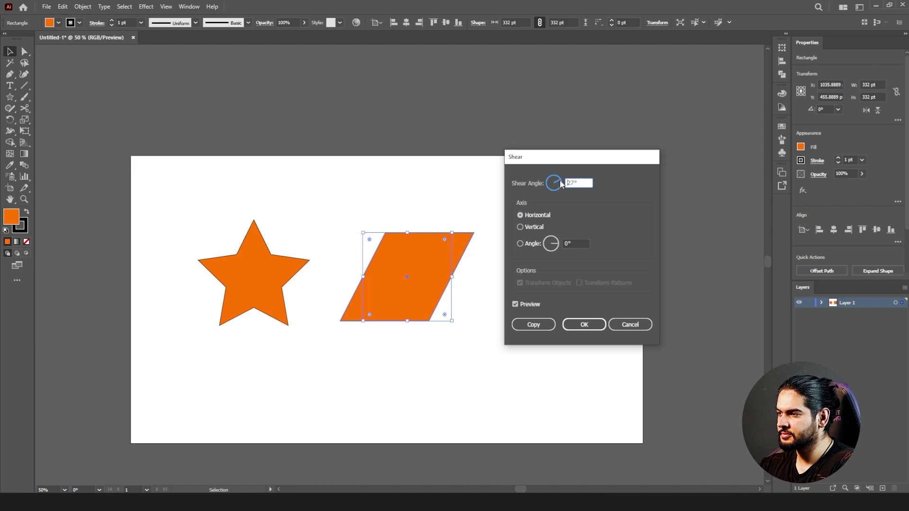
pyautogui.moveTo(561, 183); pyautogui.dragTo(560, 188)
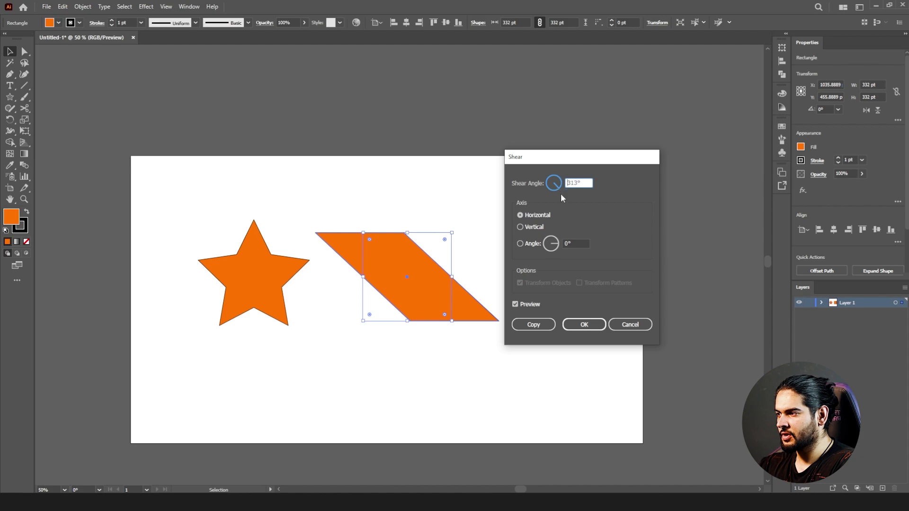
pyautogui.click(584, 325)
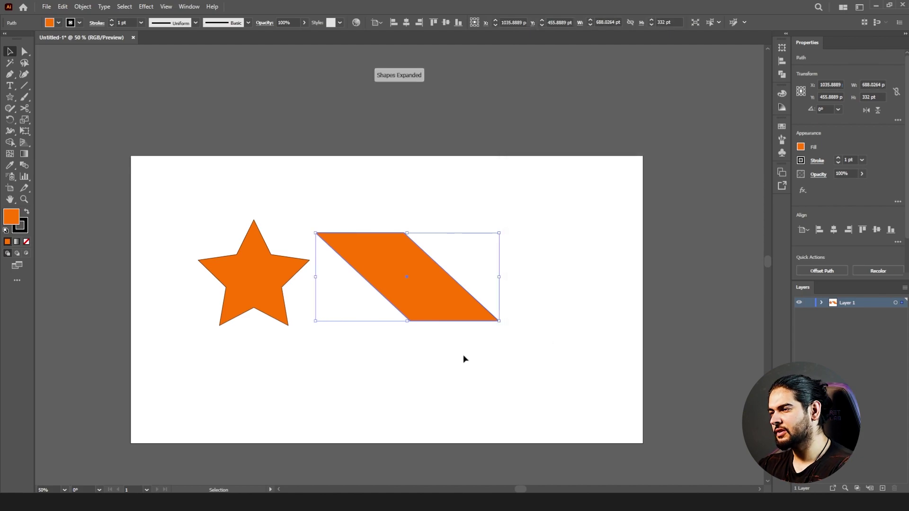
pyautogui.scroll(-1, 432, 345)
# Step: Duplicate the parallelogram offset slightly up and to the right
pyautogui.moveTo(432, 345); pyautogui.dragTo(469, 359)
pyautogui.scroll(2, 509, 267)
pyautogui.moveTo(460, 298); pyautogui.dragTo(478, 277)
# Step: Draw the closed side face with the Pen tool through the four connecting corners
pyautogui.press('p')
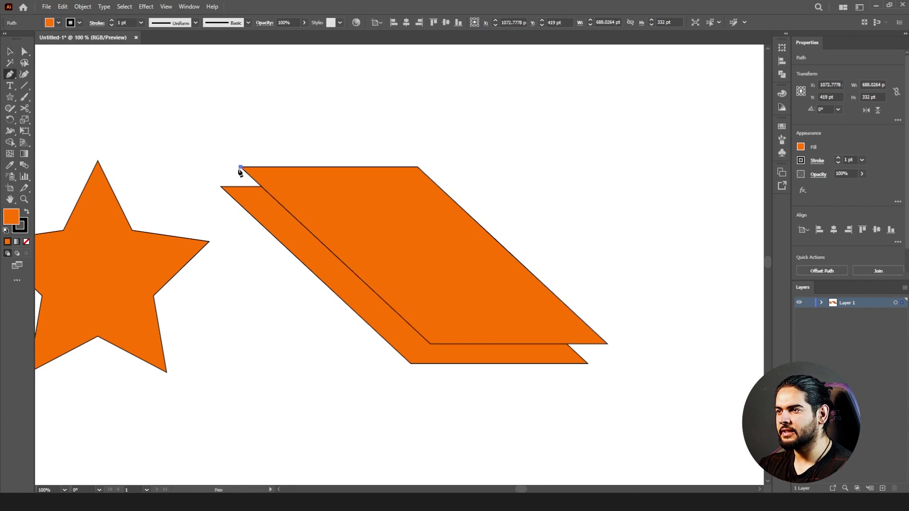
pyautogui.click(240, 166)
pyautogui.click(221, 187)
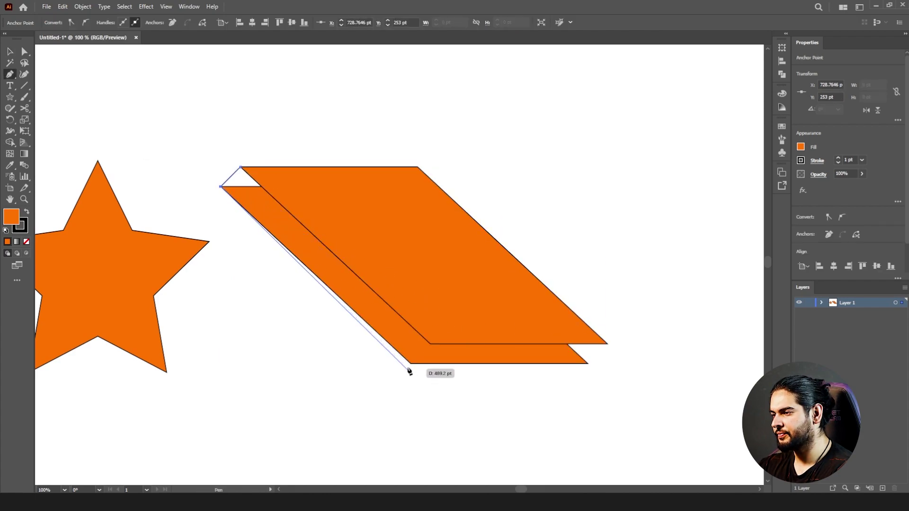
pyautogui.click(411, 363)
pyautogui.click(429, 344)
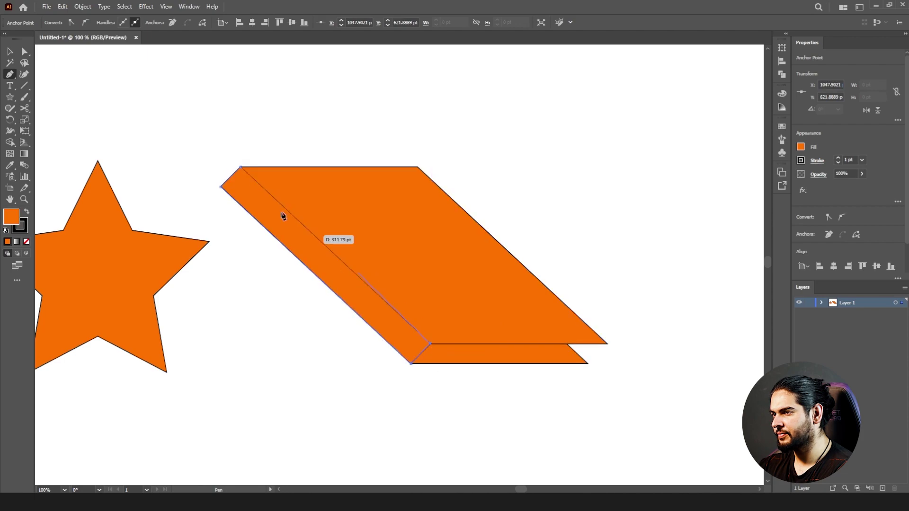
pyautogui.click(240, 166)
# Step: Fill the side face with a darker orange and select its path
pyautogui.keyDown('ctrl'); pyautogui.click(42, 235); pyautogui.keyUp('ctrl')
pyautogui.doubleClick(11, 217)
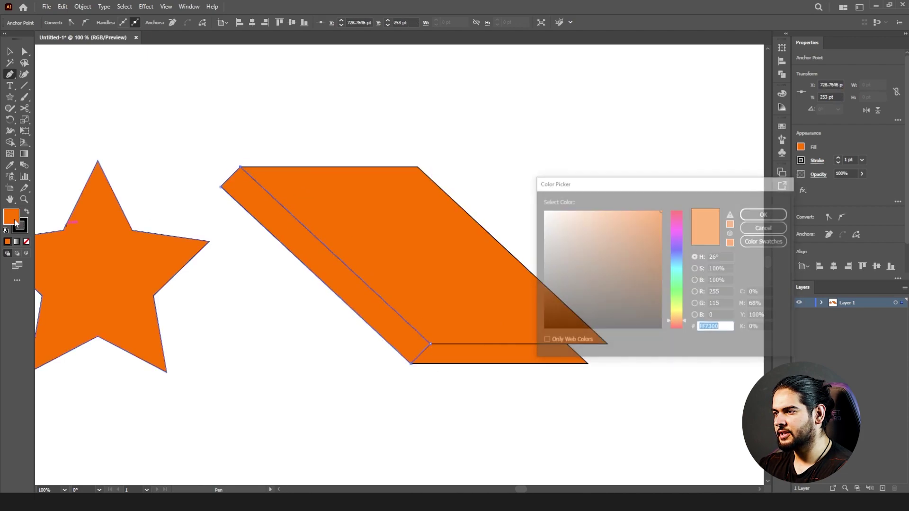
pyautogui.click(660, 239)
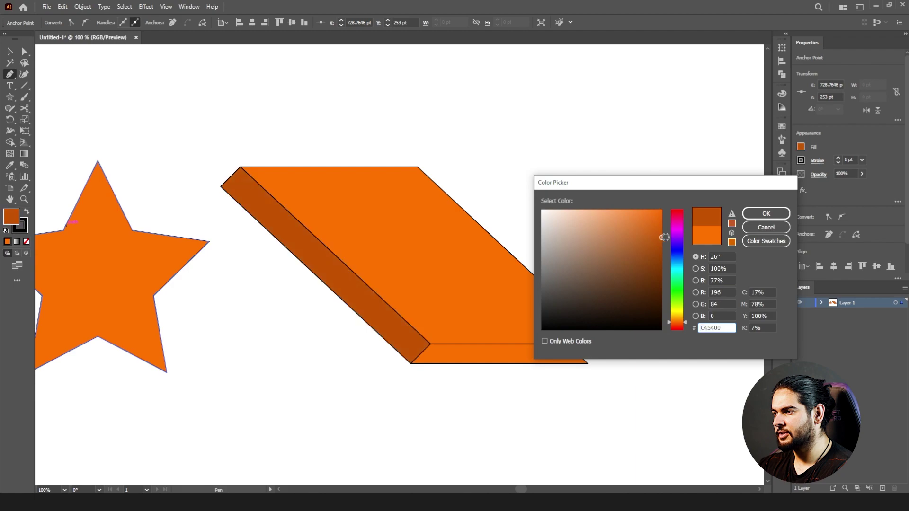
pyautogui.click(766, 213)
pyautogui.click(25, 51)
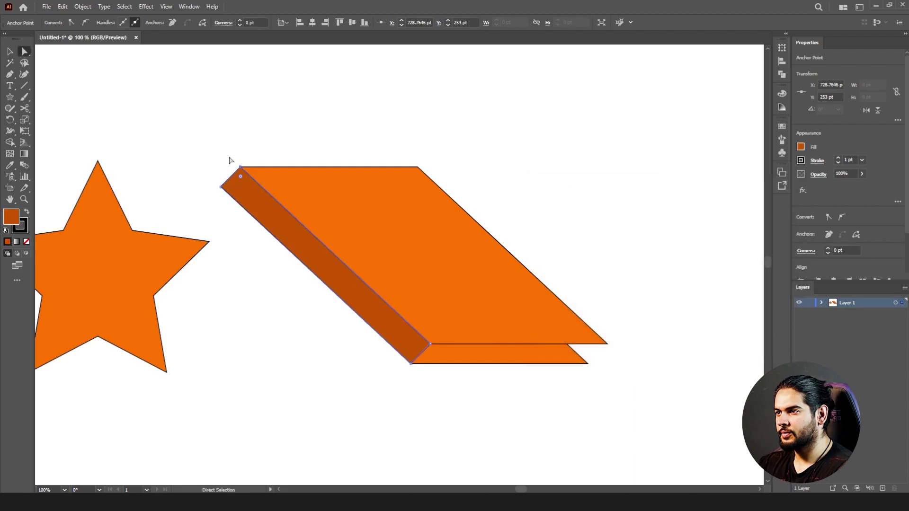
pyautogui.click(233, 180)
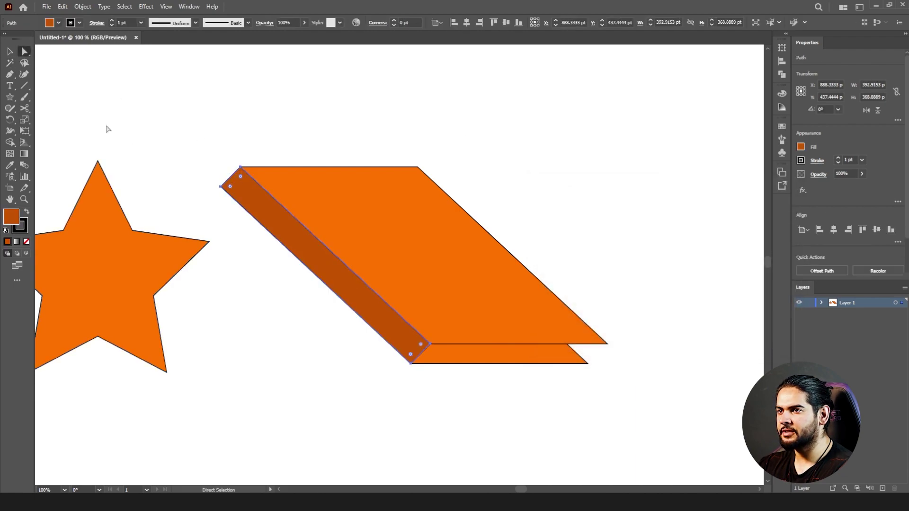
# Step: Round the side strip's top-left corner into a curve with the Reshape tool
pyautogui.click(28, 122)
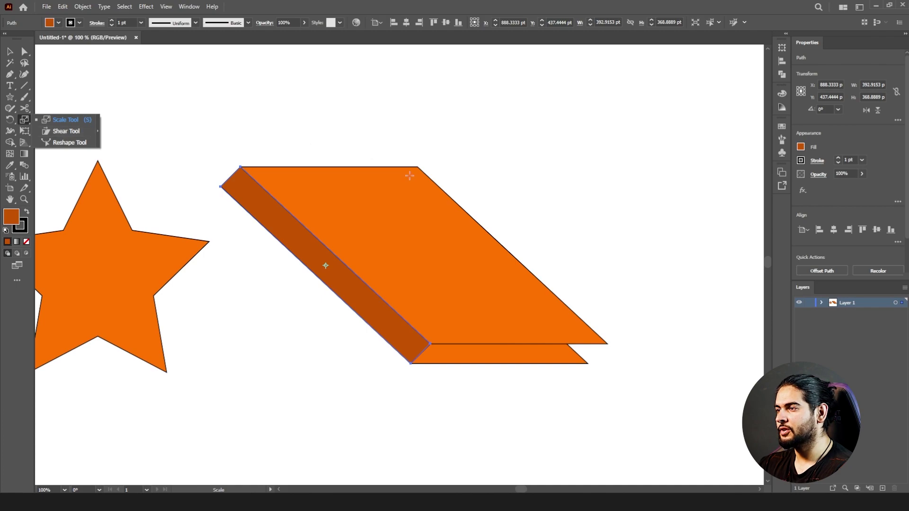
pyautogui.click(63, 143)
pyautogui.click(231, 179)
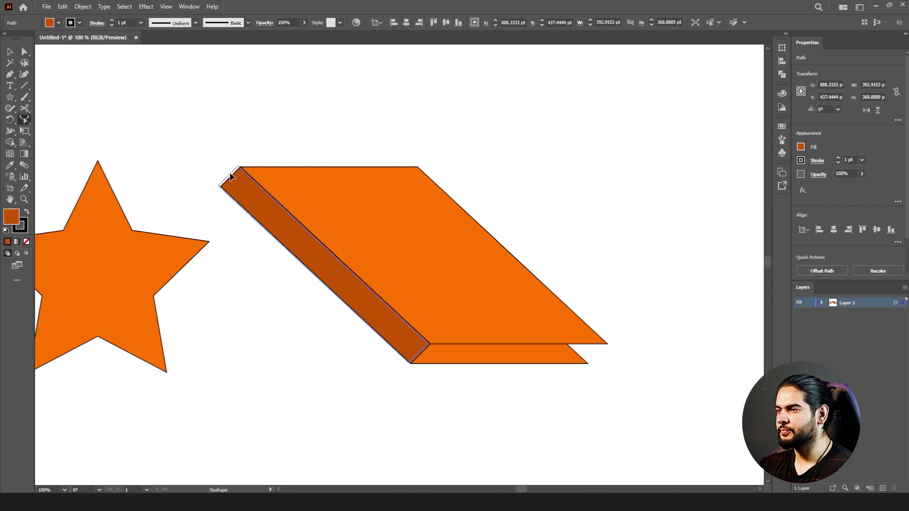
pyautogui.hotkey('ctrl', 'z')
pyautogui.press('a')
pyautogui.click(234, 147)
pyautogui.click(236, 173)
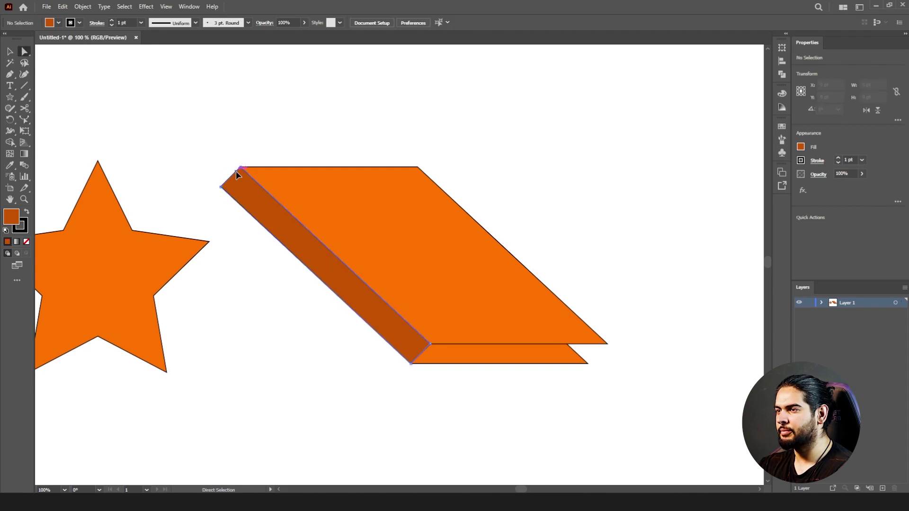
pyautogui.click(27, 124)
pyautogui.moveTo(227, 178); pyautogui.dragTo(227, 177)
# Step: Round the side strip's lower corner the same way
pyautogui.press('a')
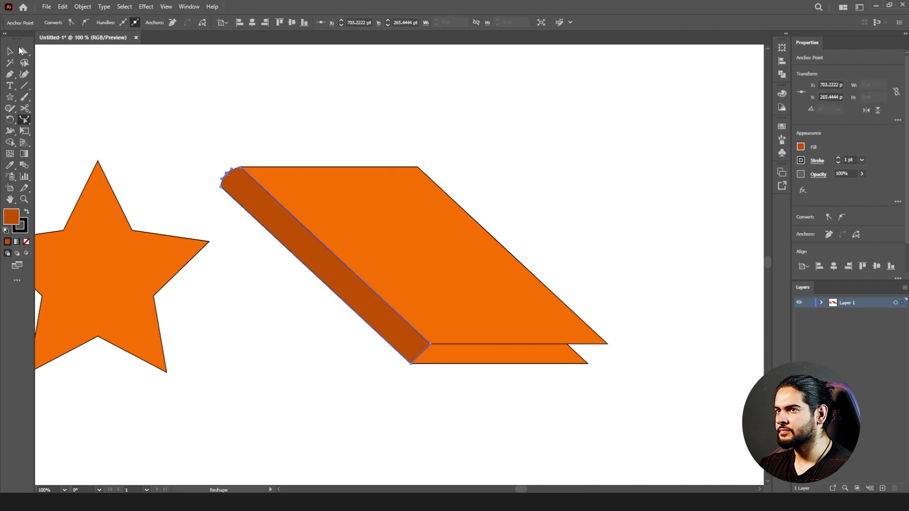
pyautogui.click(428, 355)
pyautogui.click(415, 357)
pyautogui.click(25, 119)
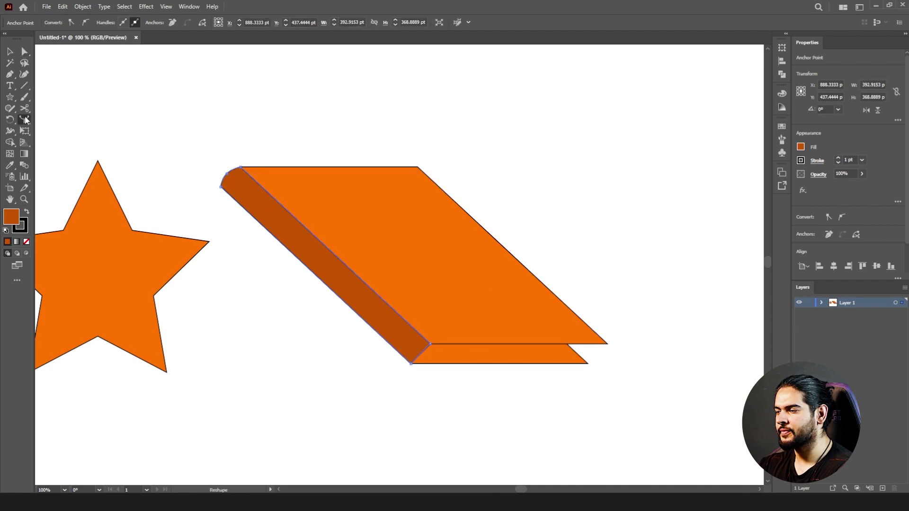
pyautogui.click(416, 354)
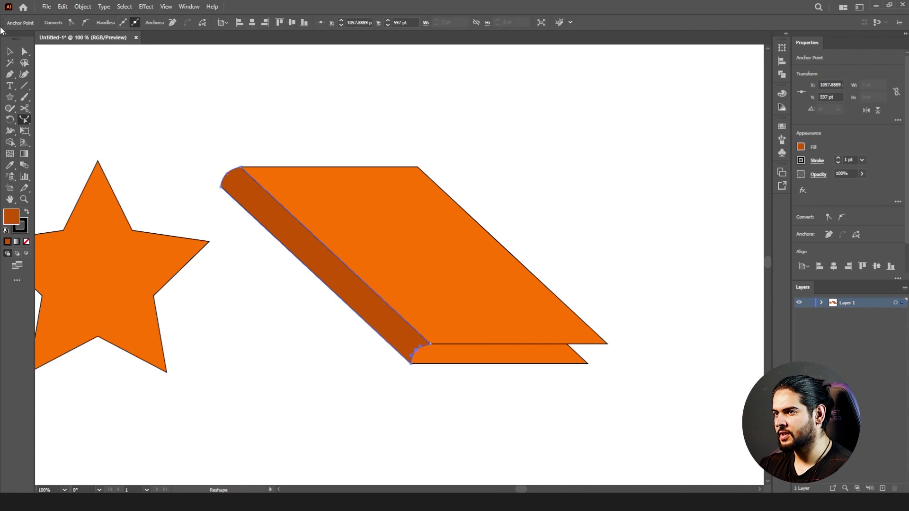
pyautogui.click(23, 154)
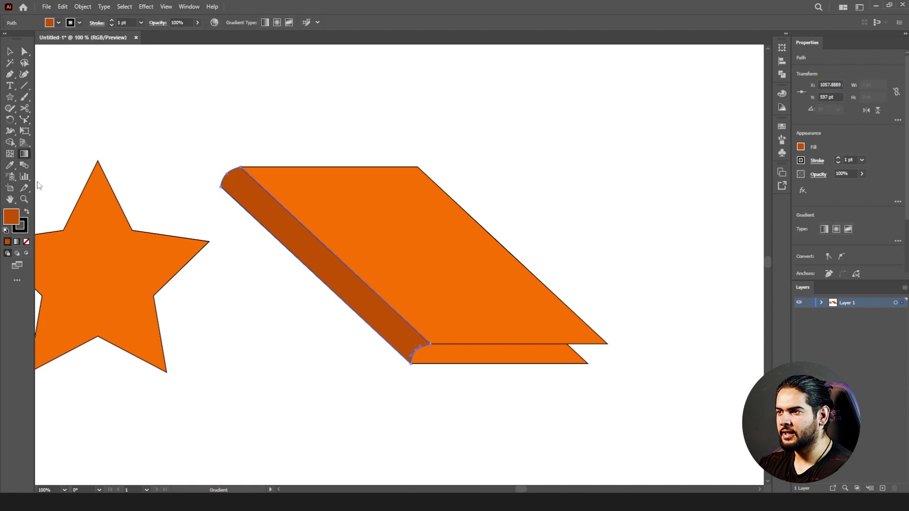
# Step: Fill the side strip with a gradient from sampled orange to a darker orange (HSB B 65.88%)
pyautogui.click(17, 242)
pyautogui.click(159, 234)
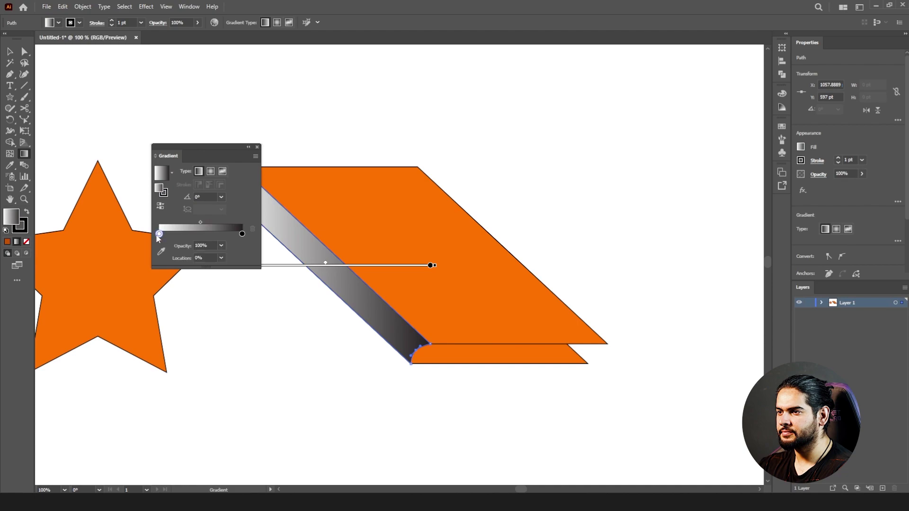
pyautogui.click(161, 252)
pyautogui.click(364, 196)
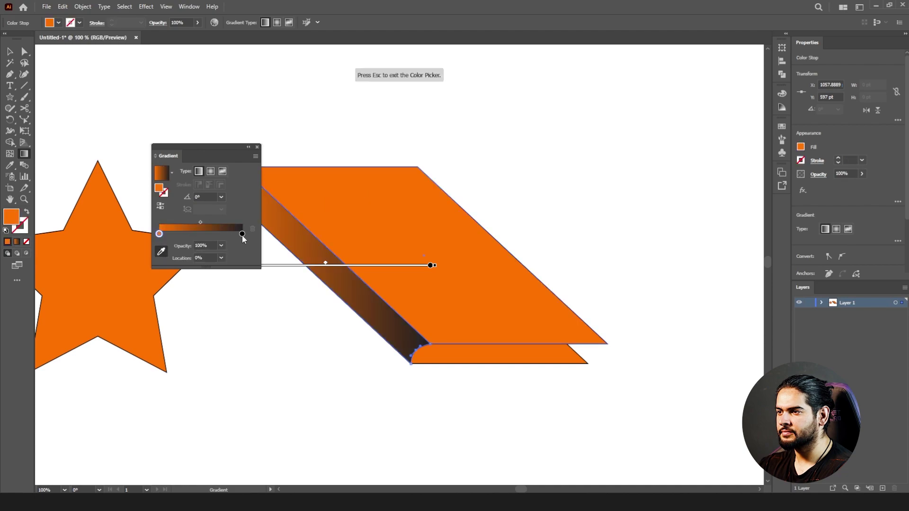
pyautogui.press('Escape')
pyautogui.moveTo(159, 234); pyautogui.dragTo(244, 265)
pyautogui.doubleClick(214, 234)
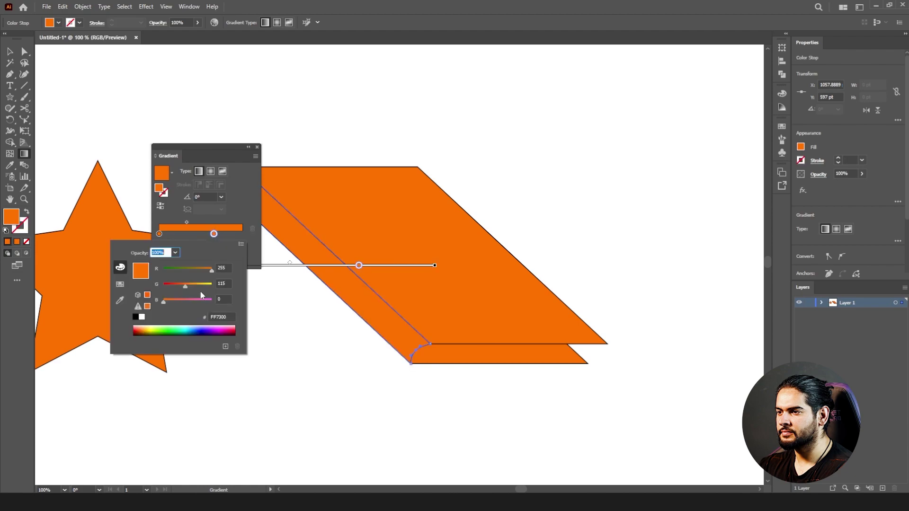
pyautogui.click(241, 244)
pyautogui.click(265, 264)
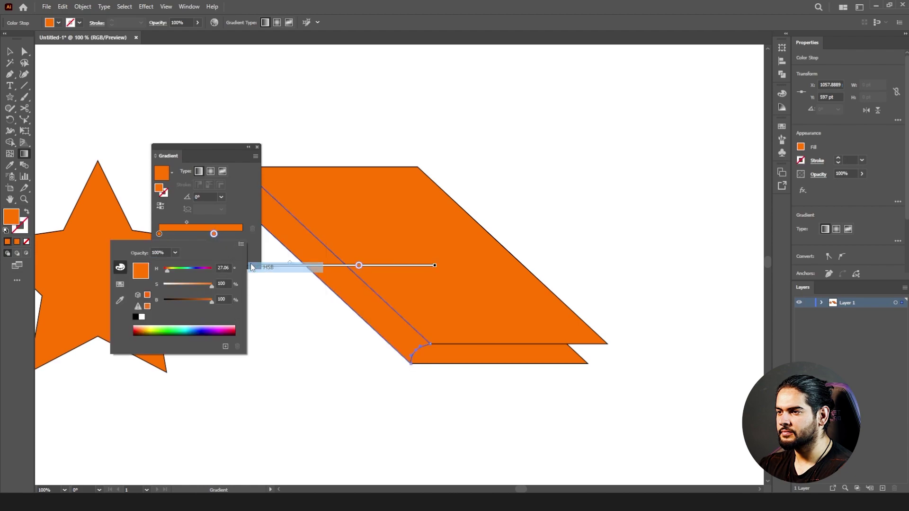
pyautogui.click(196, 300)
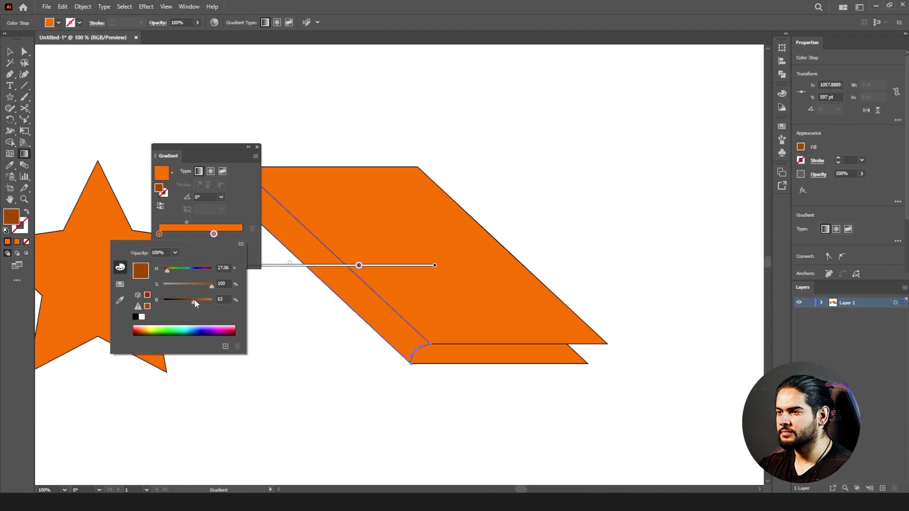
pyautogui.click(232, 217)
# Step: Drag the gradient across the strip's width, then deselect and zoom out
pyautogui.moveTo(294, 273)
pyautogui.mouseDown()
pyautogui.moveTo(330, 239)
pyautogui.moveTo(324, 232)
pyautogui.moveTo(301, 263)
pyautogui.moveTo(314, 265)
pyautogui.mouseUp()
pyautogui.press('v')
pyautogui.click(163, 57)
pyautogui.hotkey('ctrl', '-')
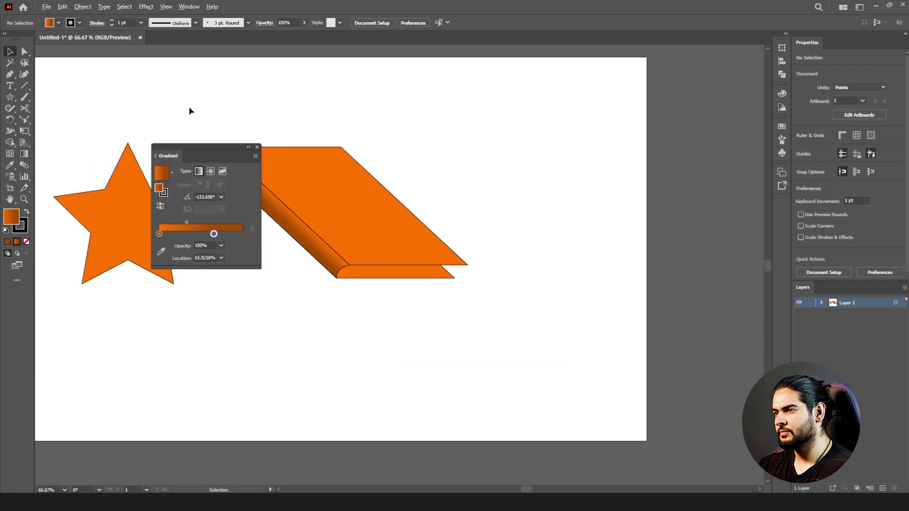
pyautogui.click(256, 146)
pyautogui.scroll(-1, 297, 116)
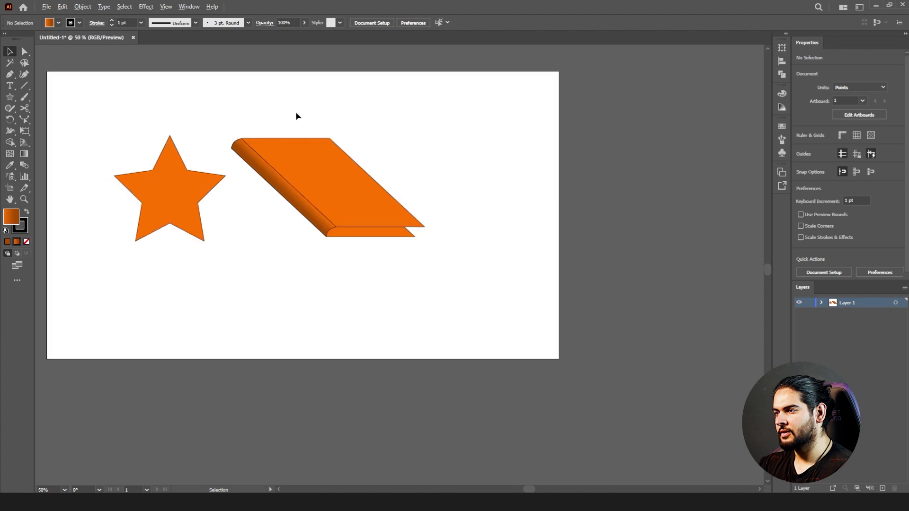
pyautogui.scroll(2, 335, 101)
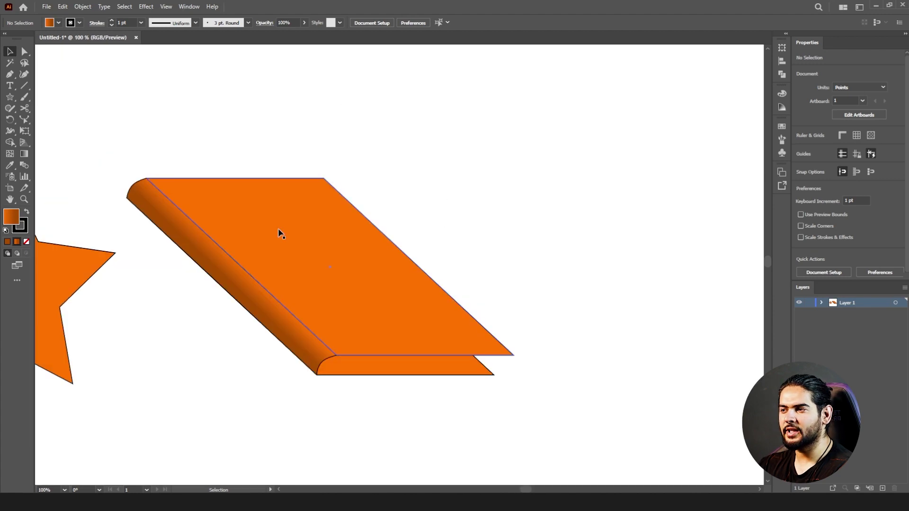
pyautogui.click(83, 6)
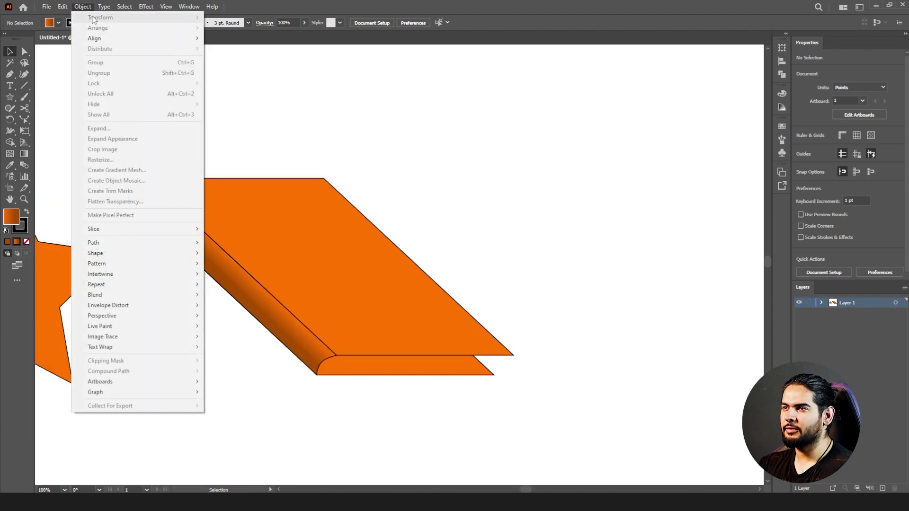
pyautogui.click(325, 200)
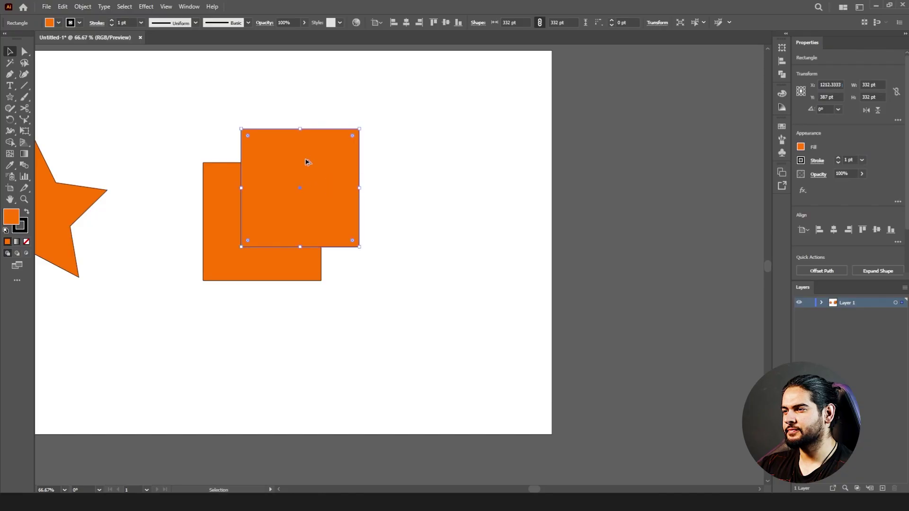
# Step: Alt-drag two copies of the orange square, one to the lower right and one to the lower left
pyautogui.moveTo(307, 160); pyautogui.dragTo(336, 245)
pyautogui.moveTo(317, 249); pyautogui.dragTo(249, 270)
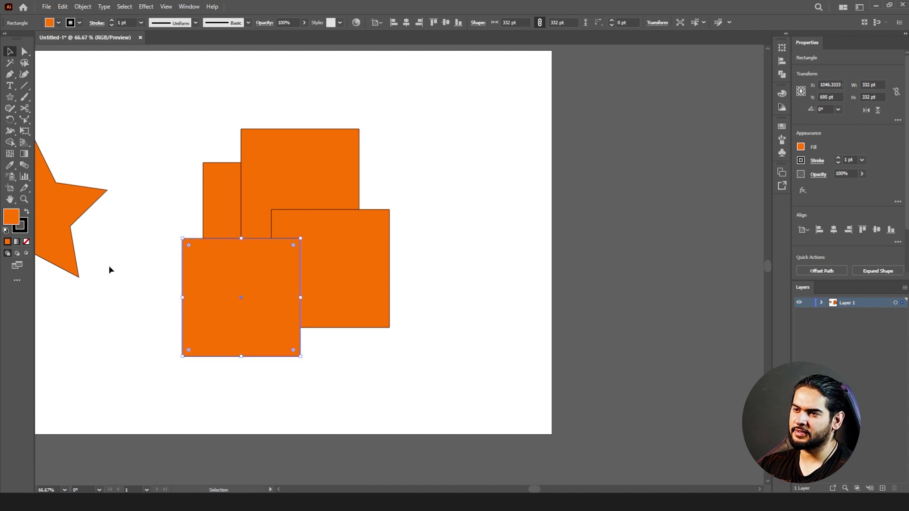
# Step: Recolour the lower-left square red (FF0000) and the lower-right square yellow
pyautogui.doubleClick(12, 217)
pyautogui.write('FF0000')
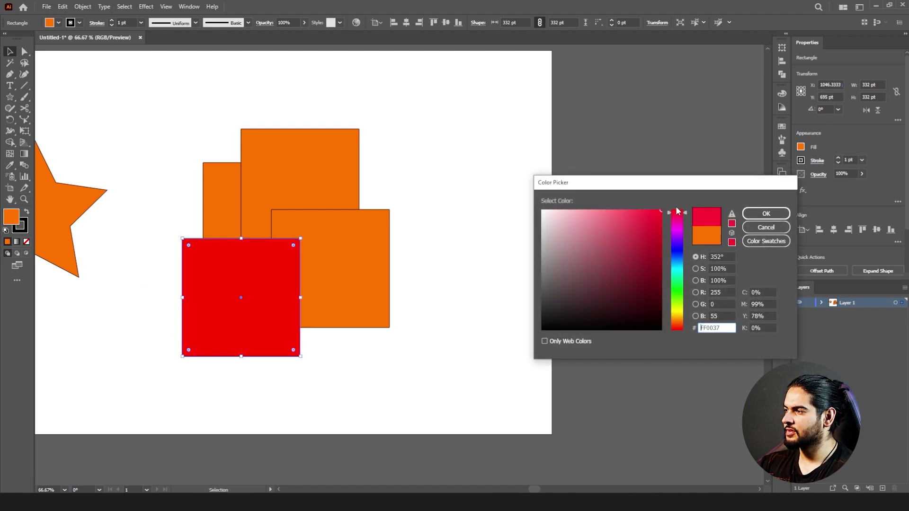
pyautogui.click(763, 212)
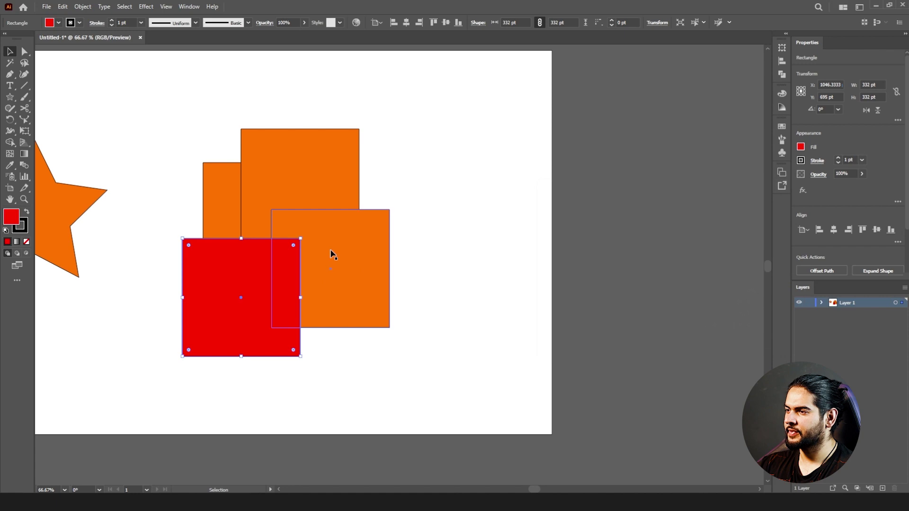
pyautogui.click(332, 254)
pyautogui.doubleClick(15, 221)
pyautogui.moveTo(681, 261); pyautogui.dragTo(683, 317)
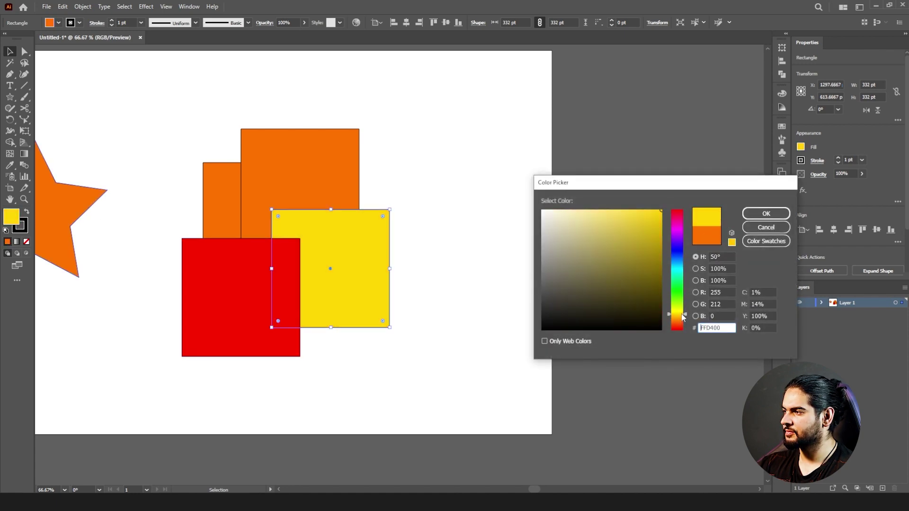
pyautogui.click(762, 213)
# Step: Make the top square light grey and nudge it slightly down
pyautogui.click(286, 169)
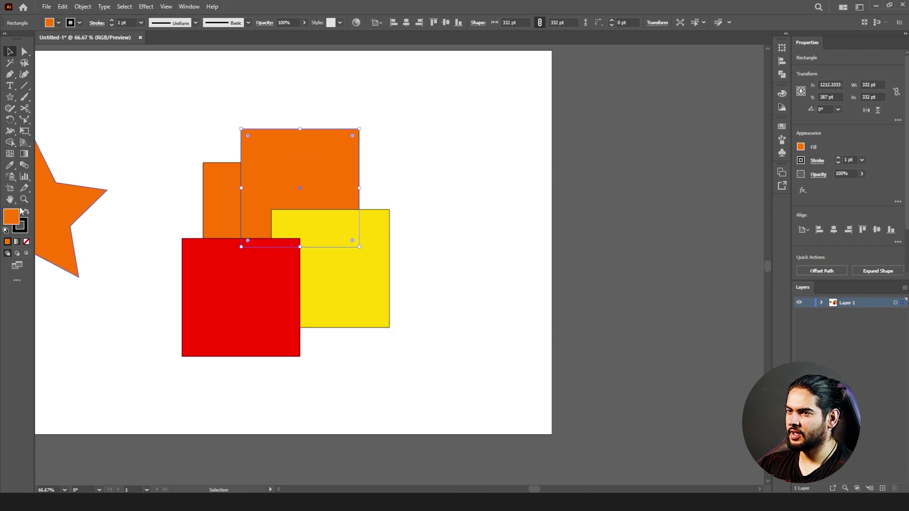
pyautogui.doubleClick(19, 214)
pyautogui.moveTo(629, 257); pyautogui.dragTo(540, 227)
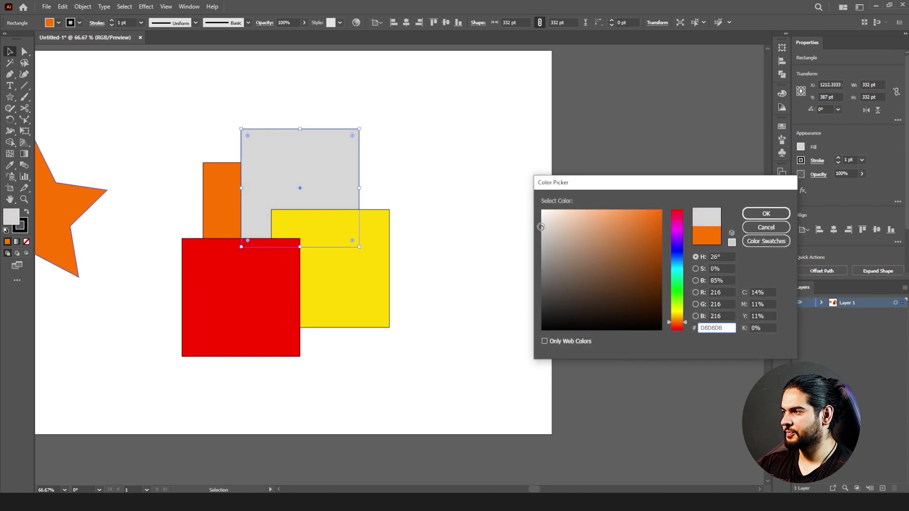
pyautogui.click(765, 213)
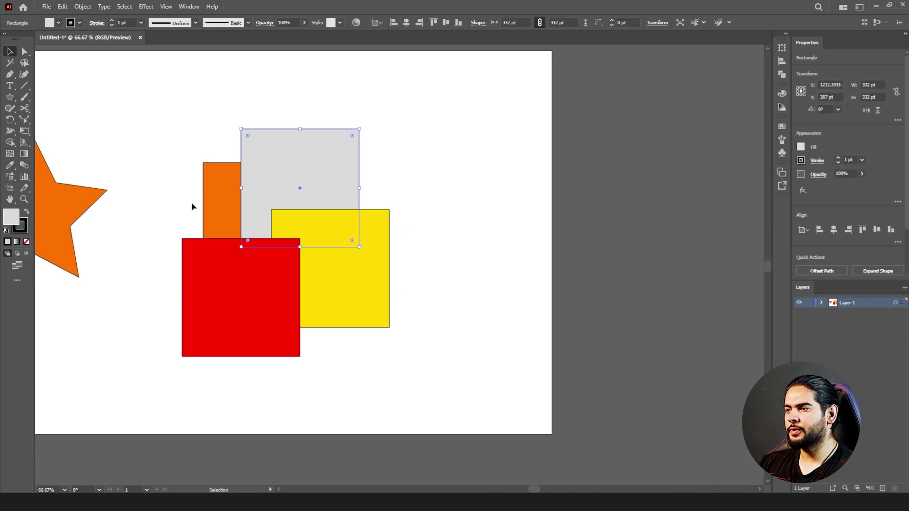
pyautogui.moveTo(253, 168); pyautogui.dragTo(251, 179)
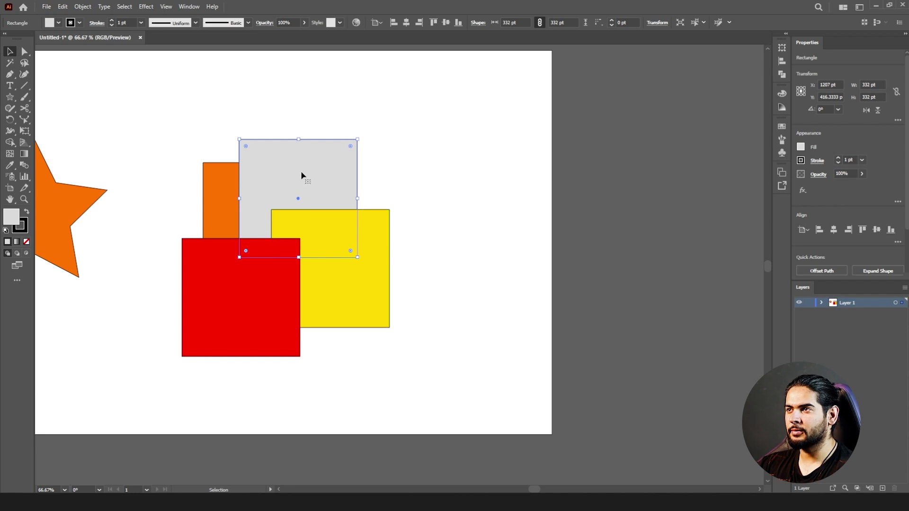
pyautogui.click(87, 6)
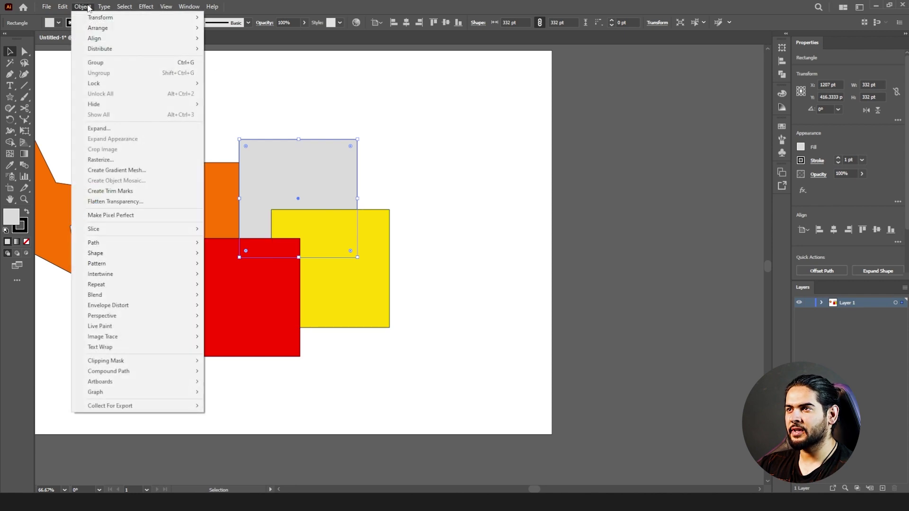
# Step: Try Object > Arrange forward and backward options on the grey square
pyautogui.moveTo(90, 27)
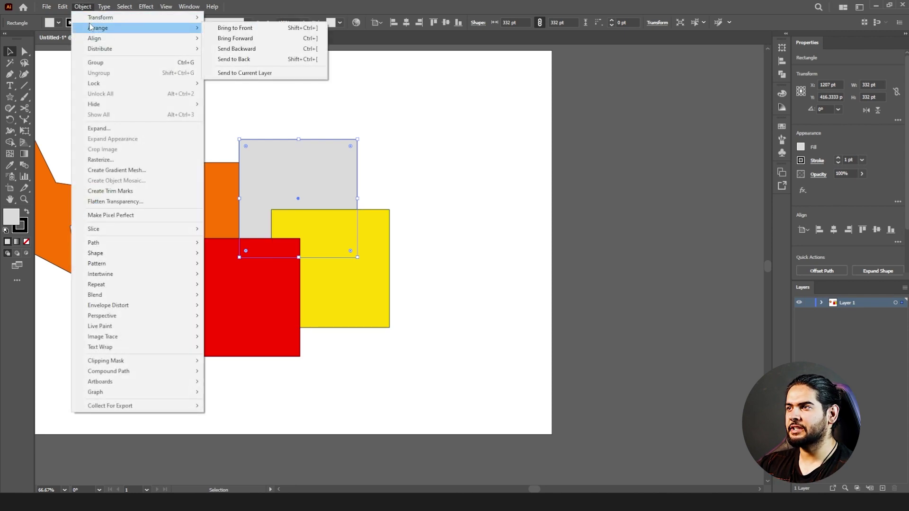
pyautogui.click(260, 37)
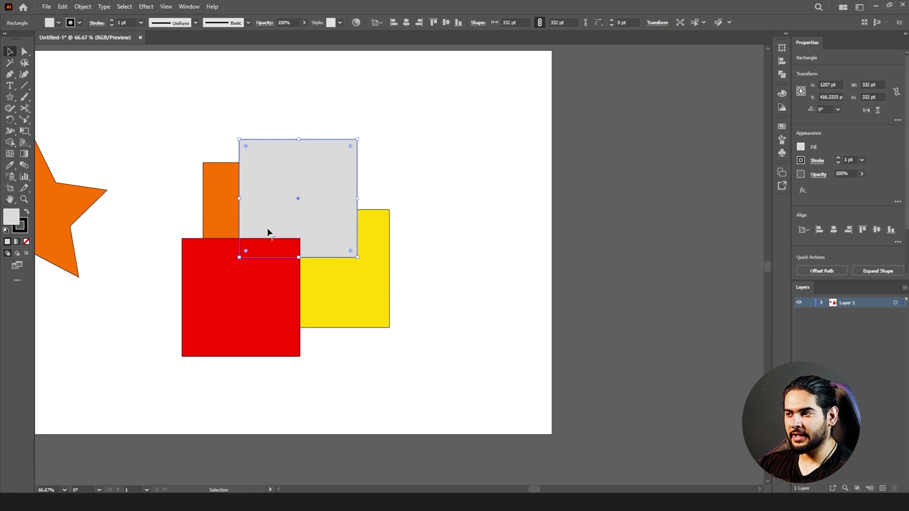
pyautogui.click(83, 7)
pyautogui.moveTo(88, 28)
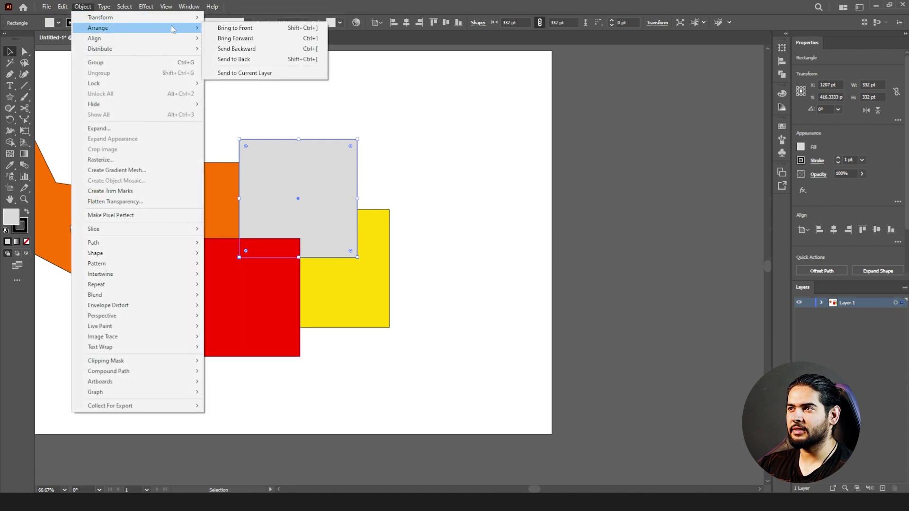
pyautogui.click(257, 40)
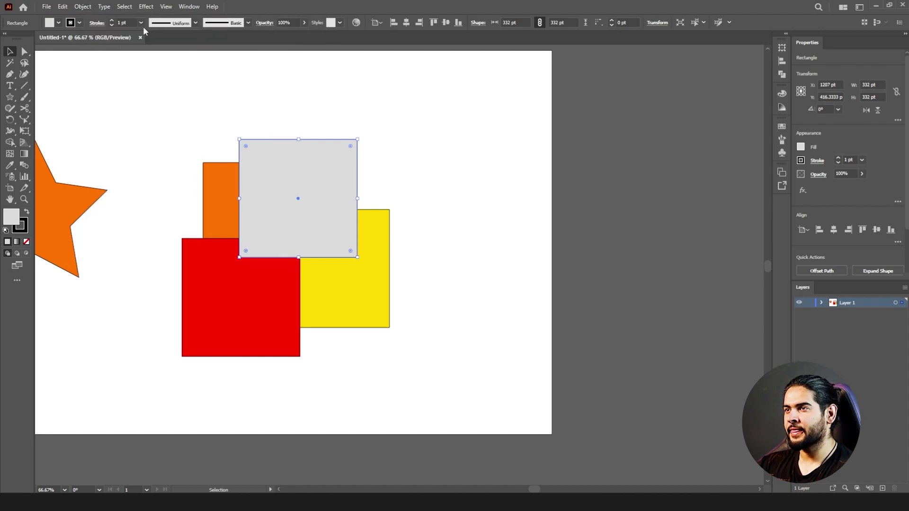
pyautogui.click(90, 7)
pyautogui.moveTo(180, 27)
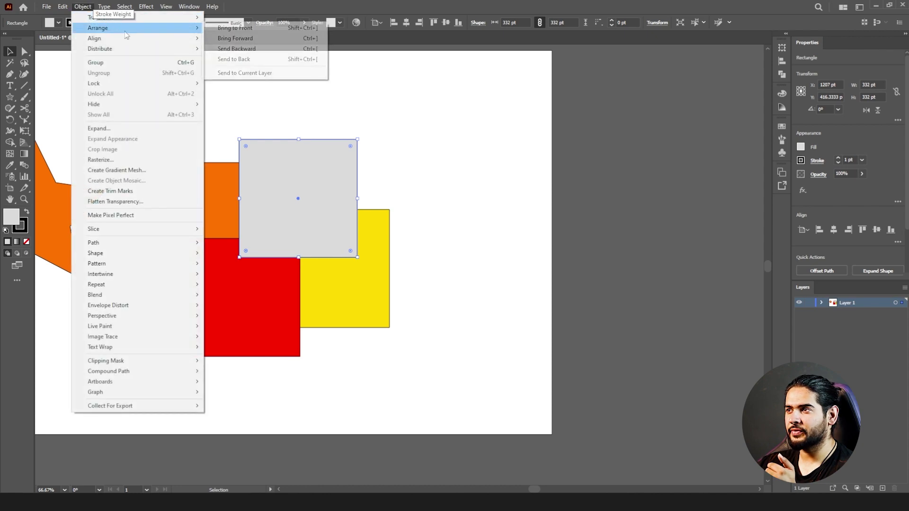
pyautogui.click(261, 49)
pyautogui.click(81, 6)
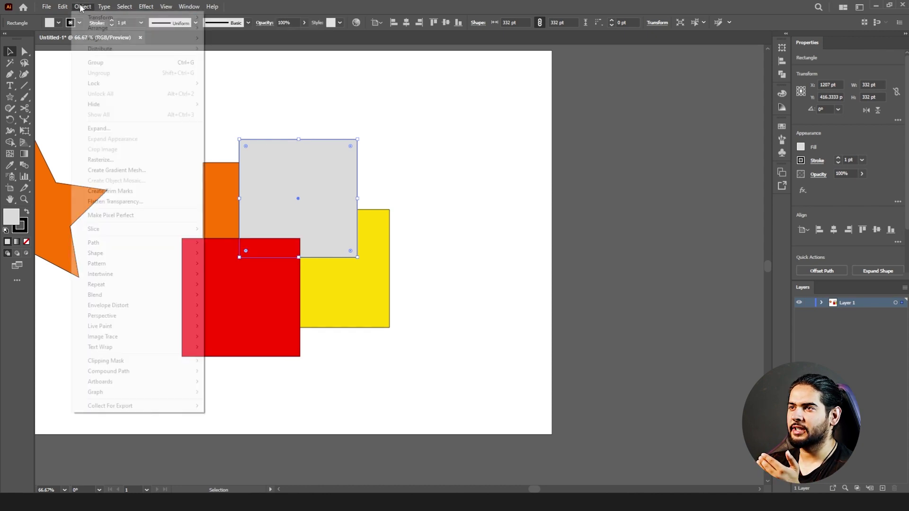
pyautogui.moveTo(137, 27)
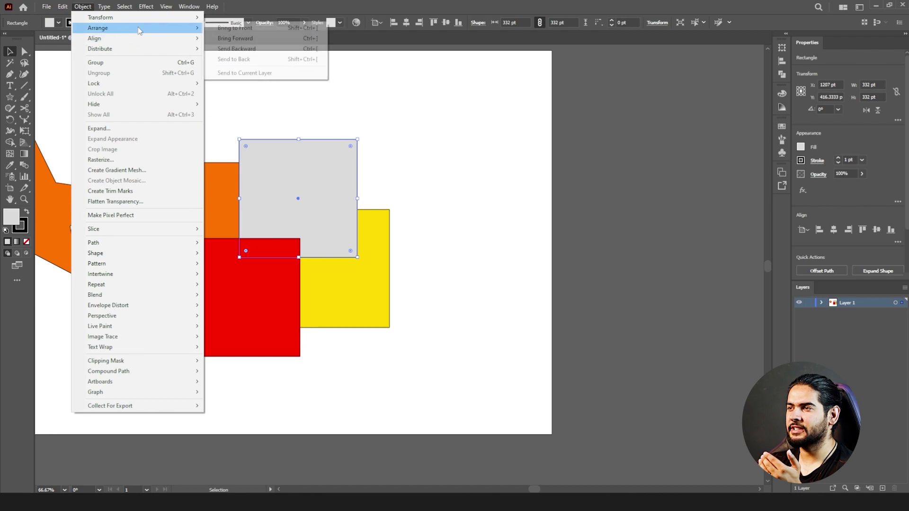
pyautogui.click(253, 50)
pyautogui.click(83, 7)
pyautogui.moveTo(98, 28)
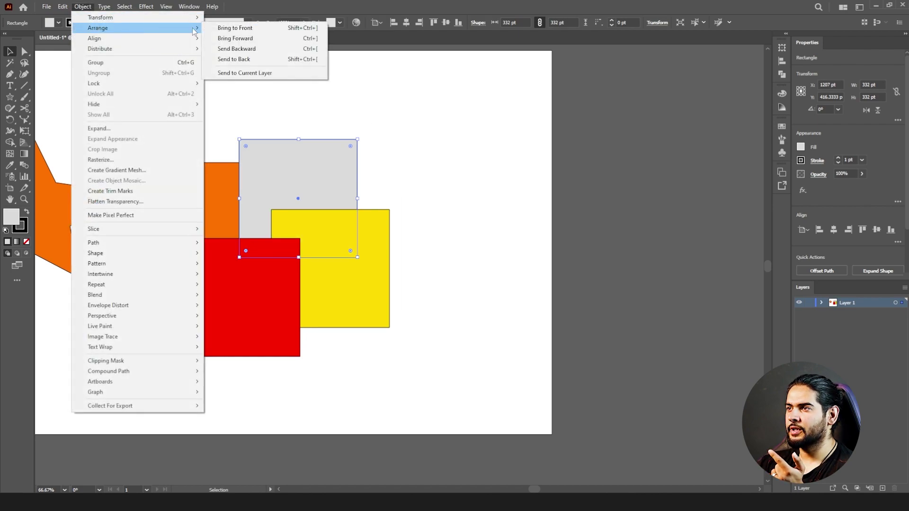
pyautogui.click(253, 50)
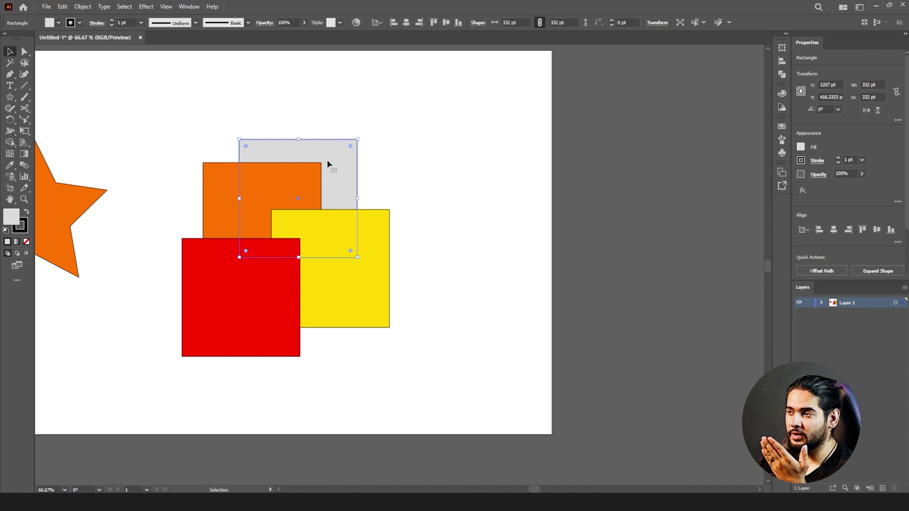
# Step: Bring the grey square to front, shift it down-left, then send it to back
pyautogui.click(83, 7)
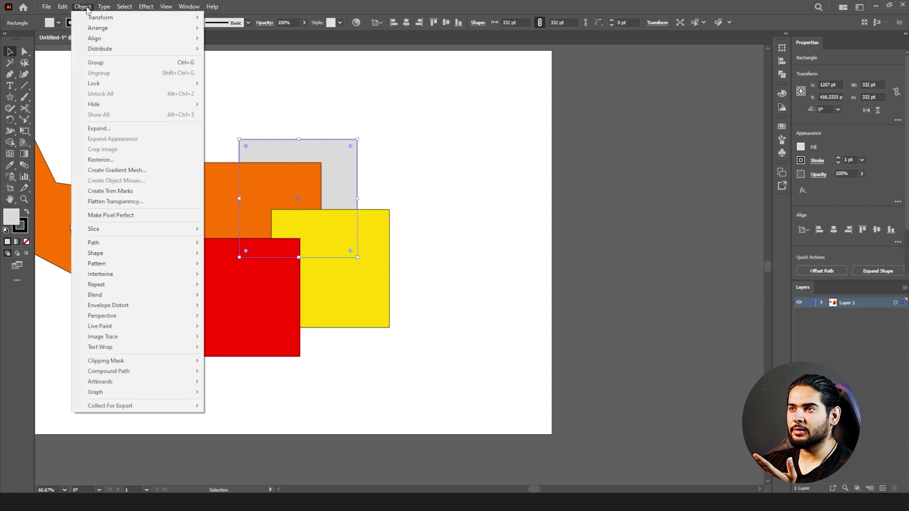
pyautogui.moveTo(103, 29)
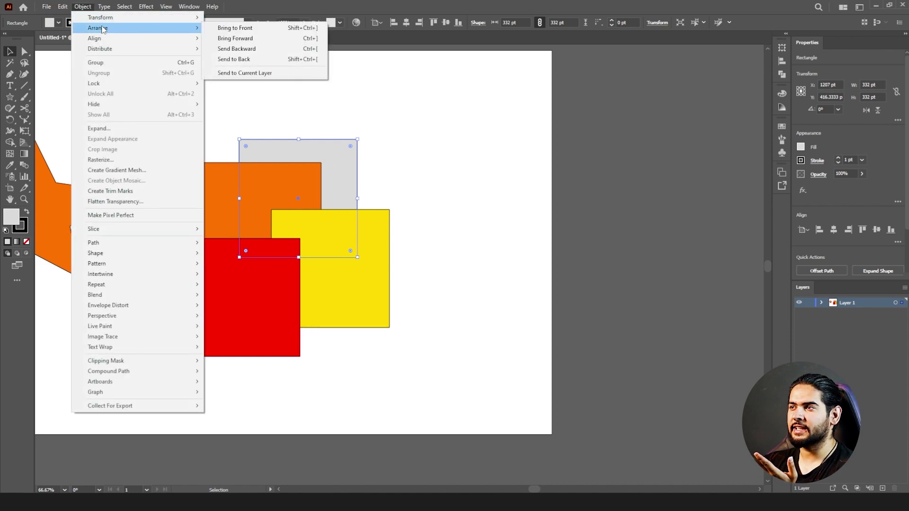
pyautogui.click(256, 29)
pyautogui.moveTo(321, 178); pyautogui.dragTo(311, 189)
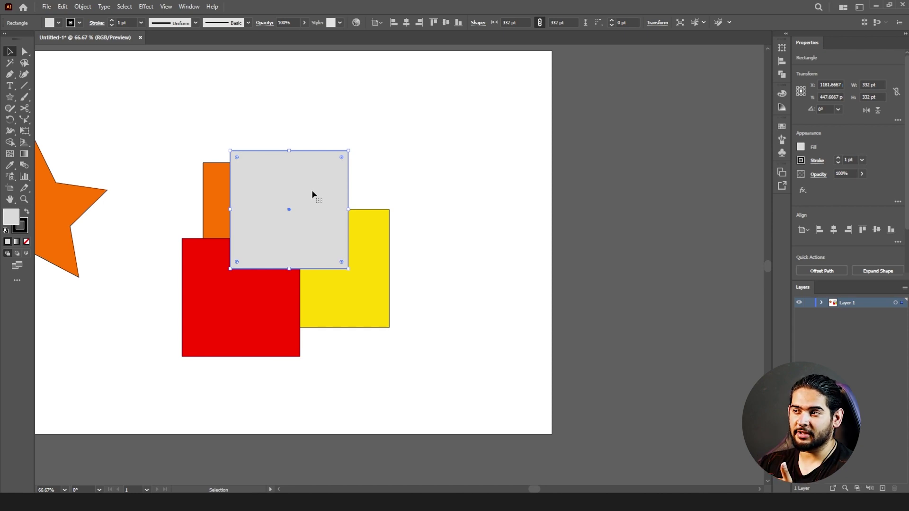
pyautogui.click(82, 7)
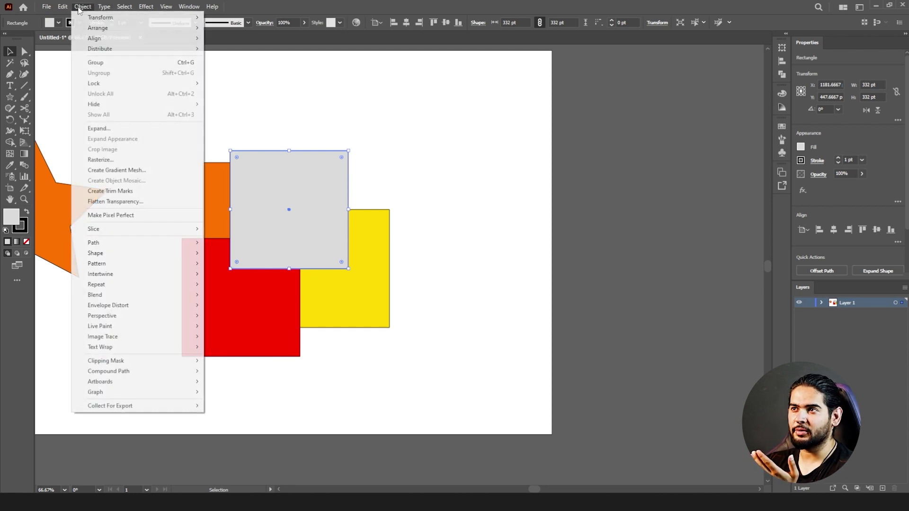
pyautogui.moveTo(102, 28)
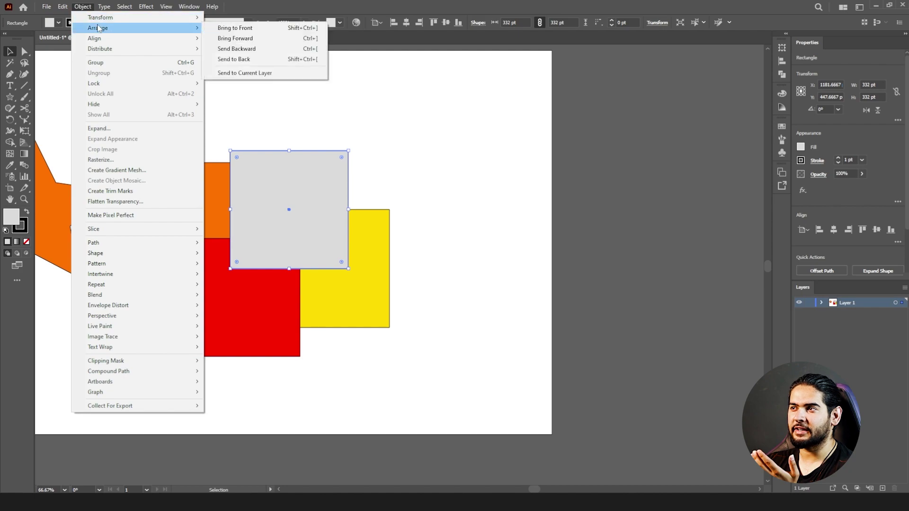
pyautogui.click(278, 59)
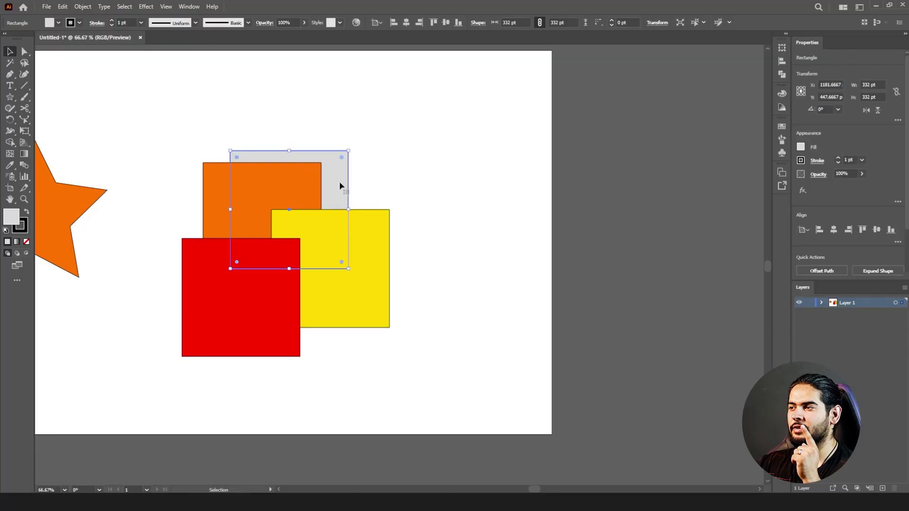
# Step: Browse the grey square's context menu without changing it, then nudge it up and right
pyautogui.rightClick(338, 189)
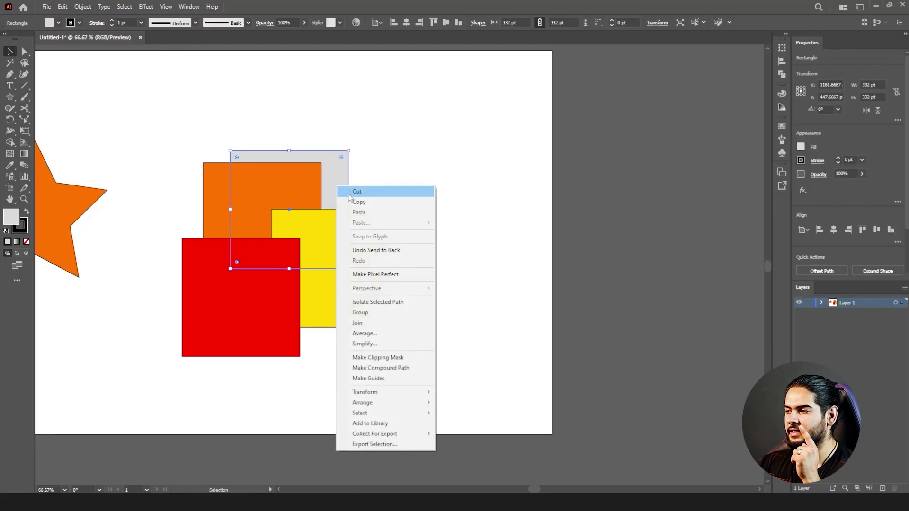
pyautogui.moveTo(355, 393)
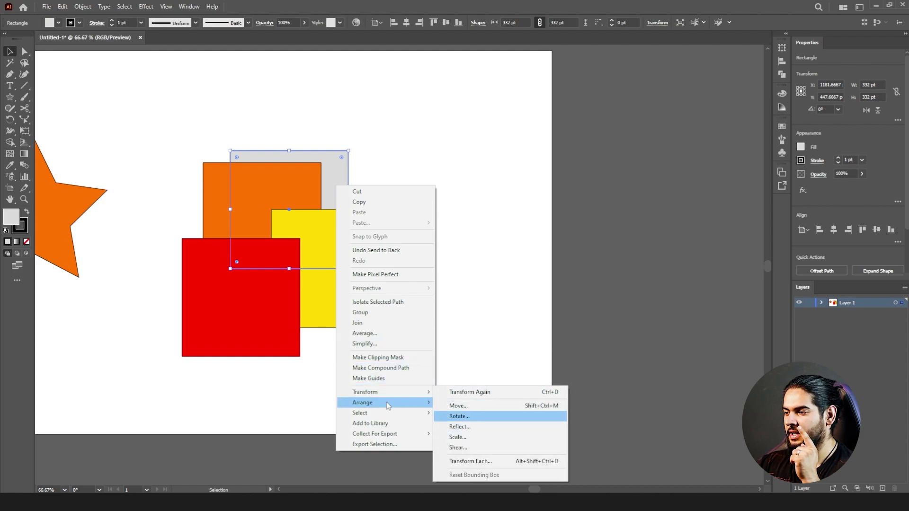
pyautogui.moveTo(384, 406)
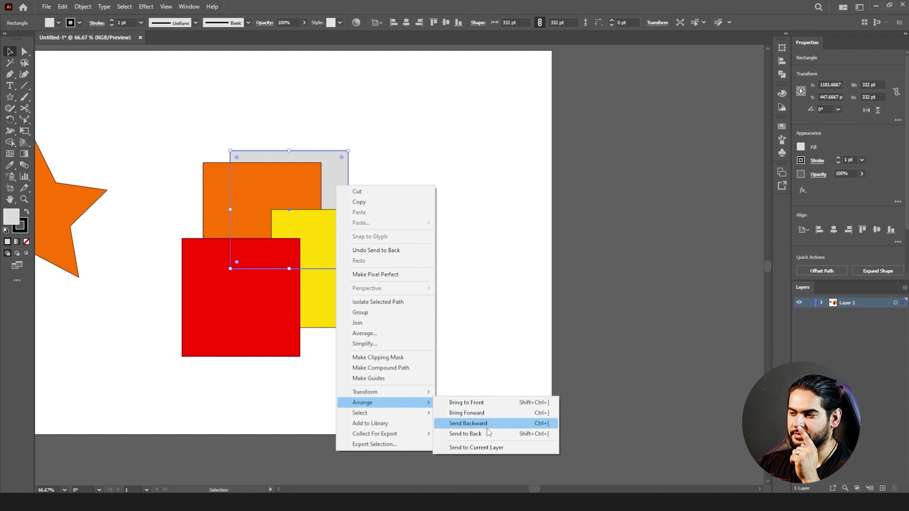
pyautogui.click(324, 138)
pyautogui.moveTo(339, 191); pyautogui.dragTo(349, 179)
# Step: Look through Object > Align, then marquee-select all four squares
pyautogui.click(84, 7)
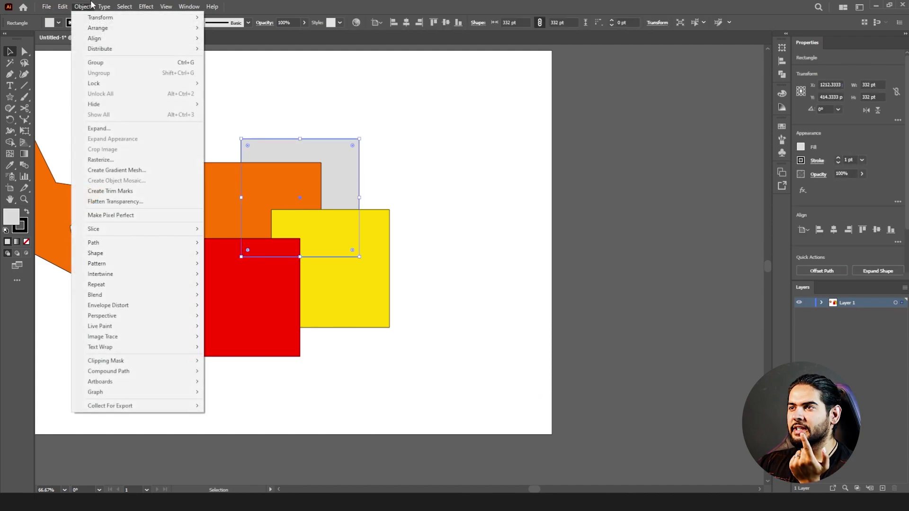
pyautogui.moveTo(92, 41)
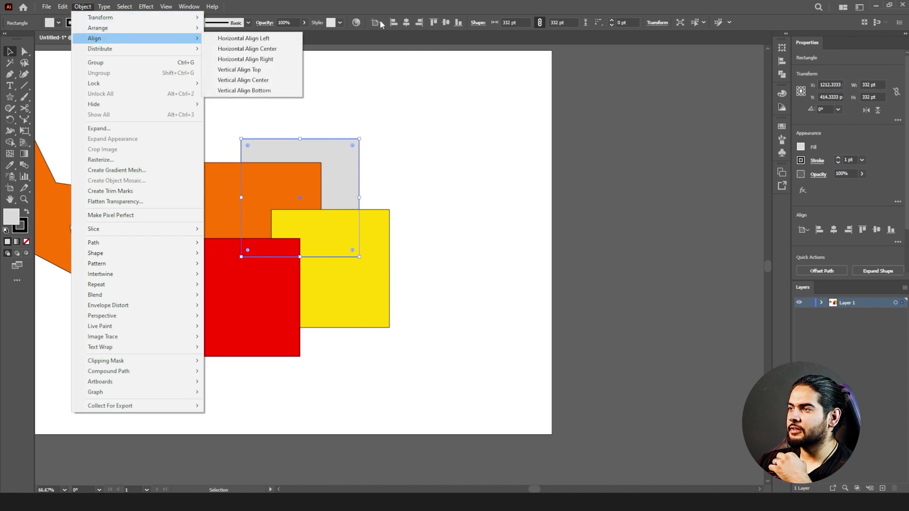
pyautogui.click(365, 93)
pyautogui.moveTo(410, 135); pyautogui.dragTo(202, 324)
# Step: Delete the four squares and draw a new star with the Star Tool
pyautogui.press('Delete')
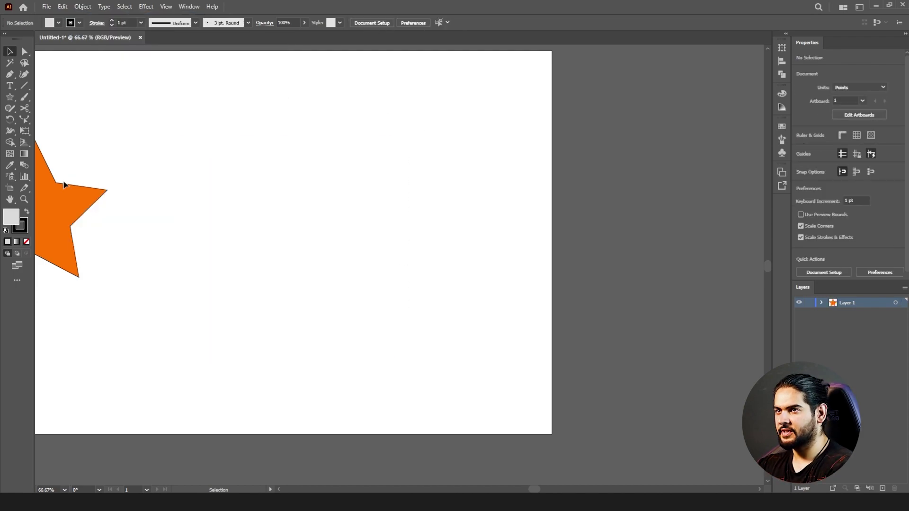
pyautogui.moveTo(10, 97); pyautogui.dragTo(38, 151)
pyautogui.moveTo(307, 100); pyautogui.dragTo(512, 98)
pyautogui.press('v')
# Step: Select all six grey stars and move the row down and to the left
pyautogui.click(287, 107)
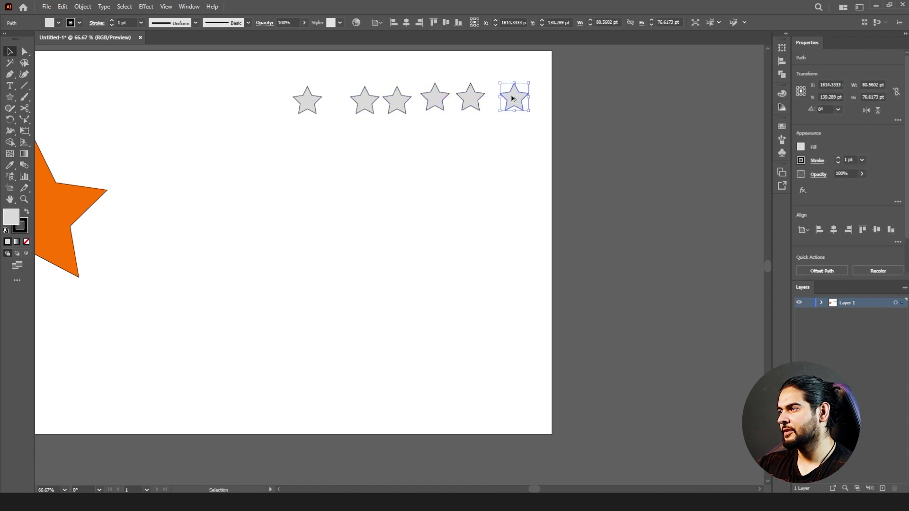
pyautogui.moveTo(263, 142); pyautogui.dragTo(586, 75)
pyautogui.moveTo(521, 98); pyautogui.dragTo(459, 140)
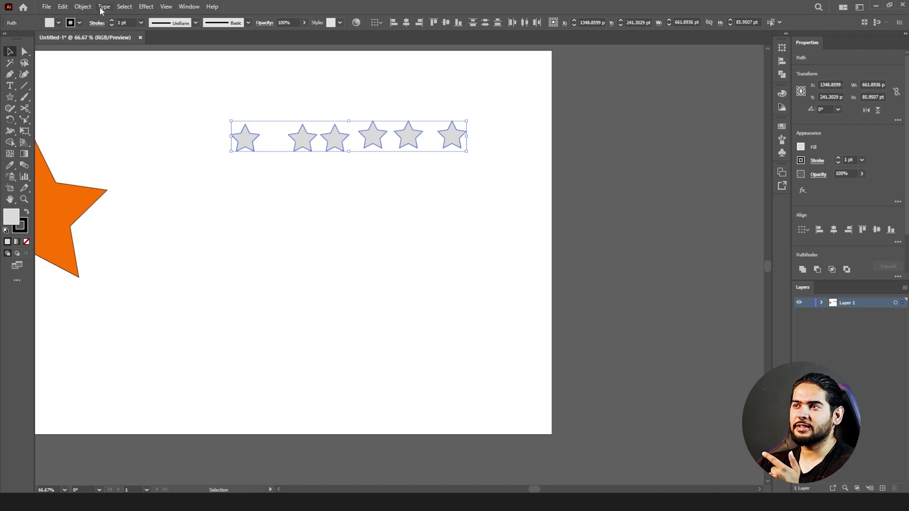
pyautogui.click(83, 7)
pyautogui.moveTo(94, 38)
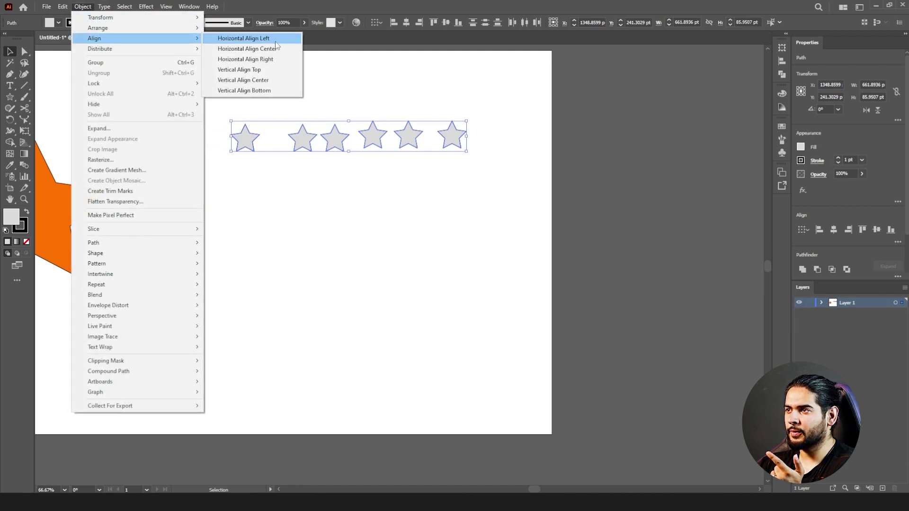
pyautogui.click(269, 70)
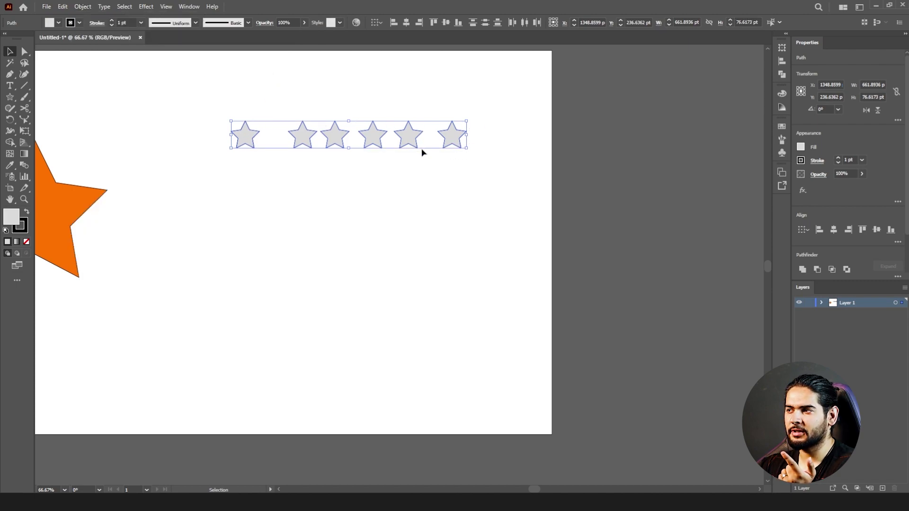
pyautogui.hotkey('ctrl', 'z')
pyautogui.click(83, 7)
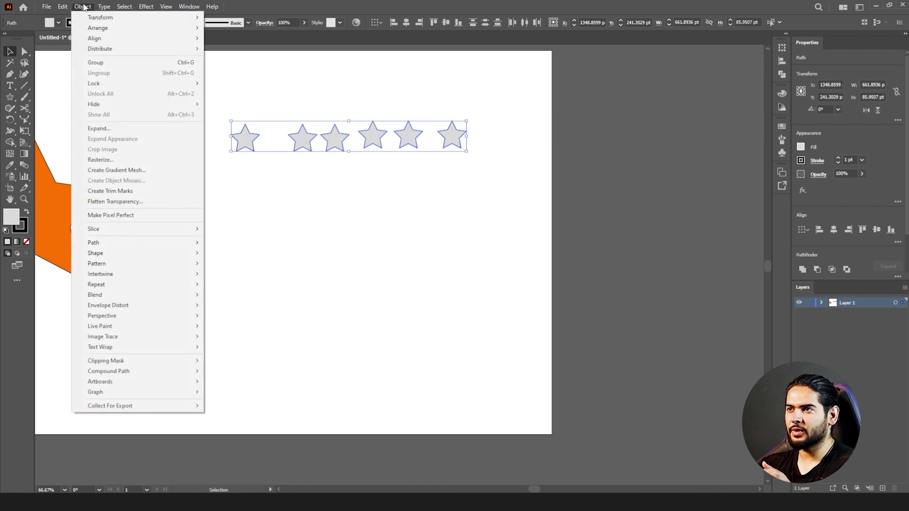
pyautogui.moveTo(136, 38)
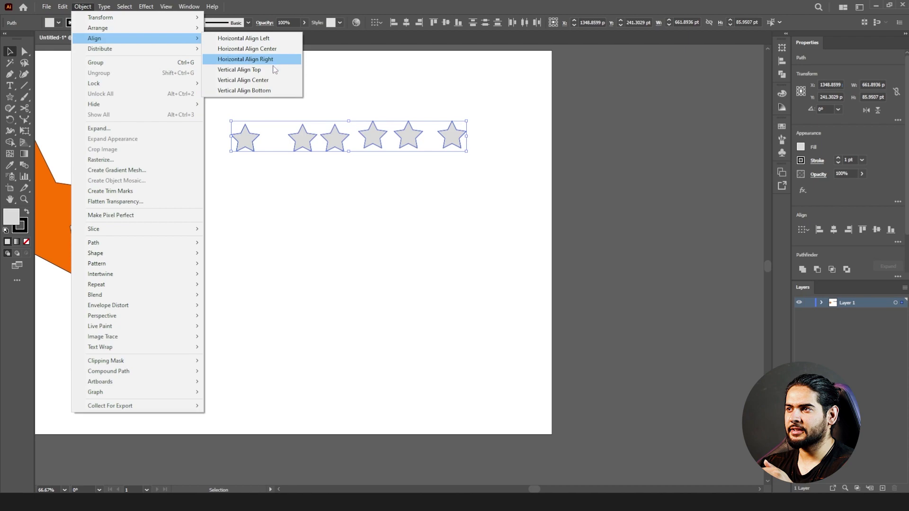
pyautogui.click(263, 91)
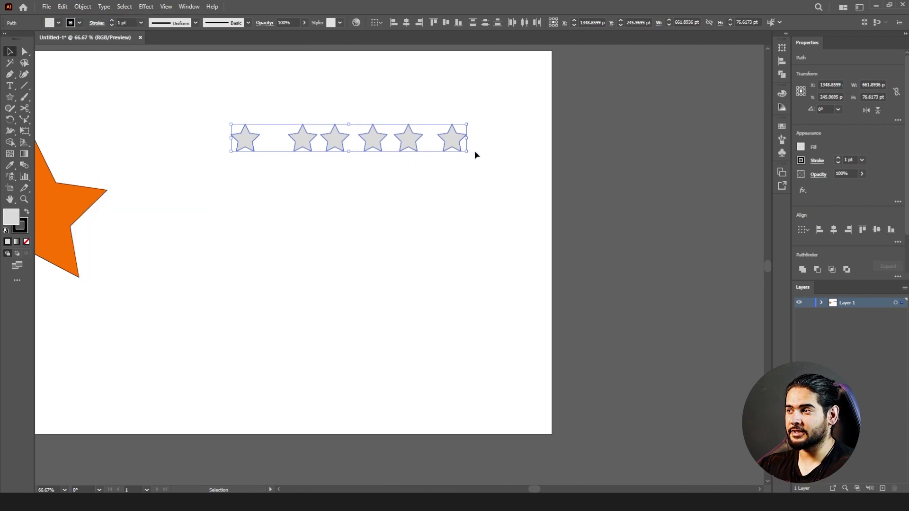
pyautogui.hotkey('ctrl', 'z')
pyautogui.click(83, 8)
# Step: Drag individual stars up and down to form a rising diagonal
pyautogui.click(198, 89)
pyautogui.moveTo(246, 138); pyautogui.dragTo(247, 192)
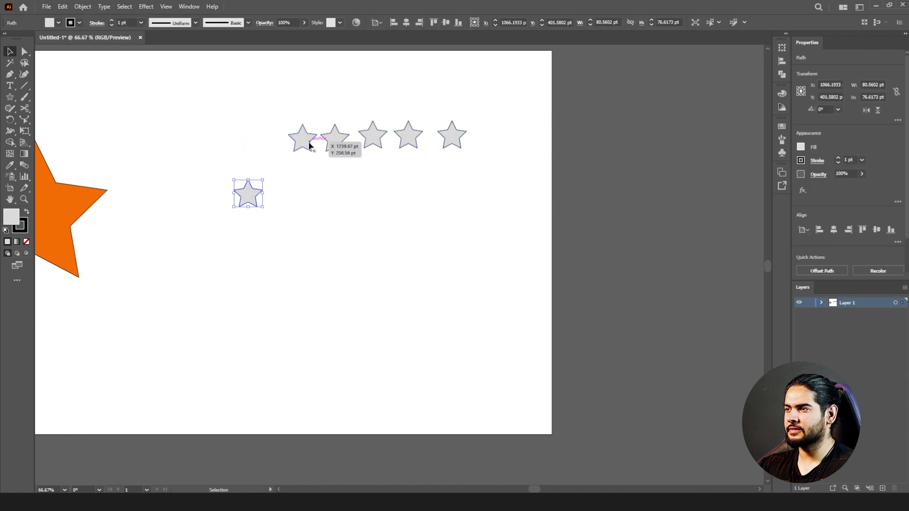
pyautogui.moveTo(308, 146); pyautogui.dragTo(309, 165)
pyautogui.moveTo(420, 140); pyautogui.dragTo(415, 110)
pyautogui.moveTo(451, 147); pyautogui.dragTo(453, 81)
# Step: Select all six stars and try Vertical Align Center, then undo it
pyautogui.moveTo(509, 55); pyautogui.dragTo(200, 242)
pyautogui.click(83, 9)
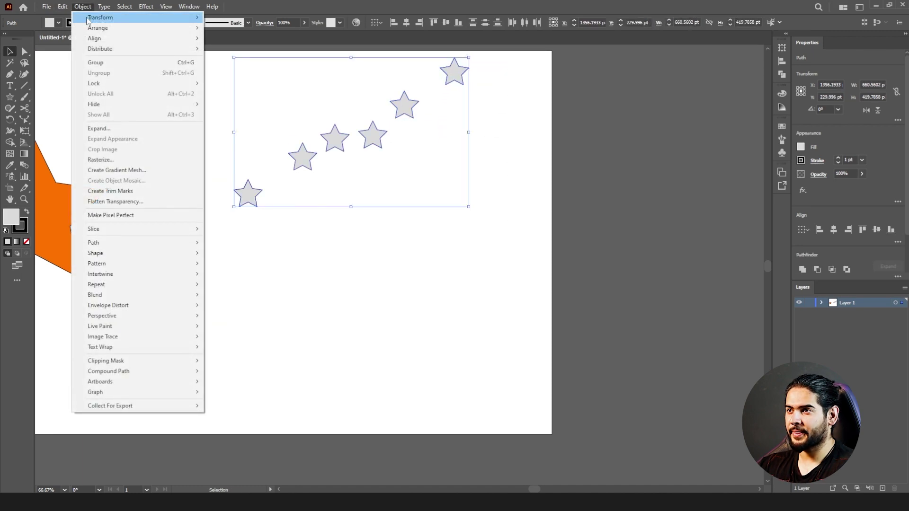
pyautogui.moveTo(136, 42)
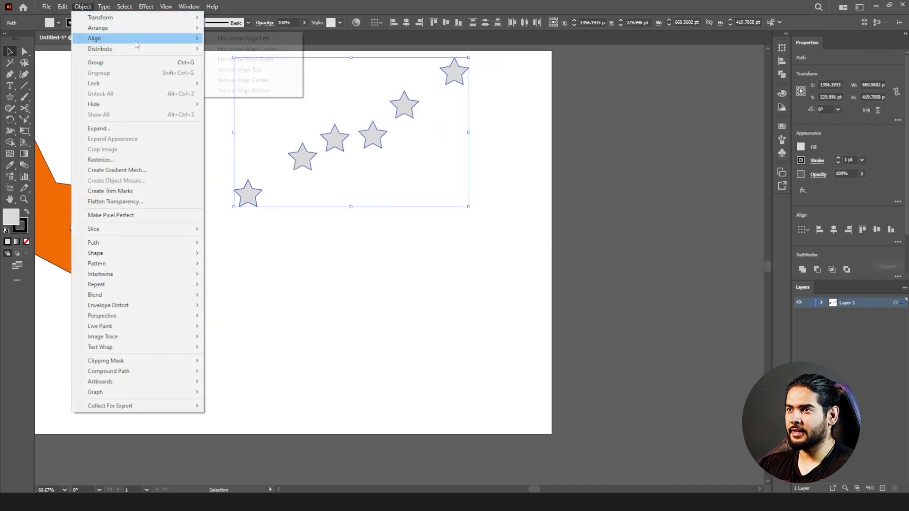
pyautogui.click(235, 81)
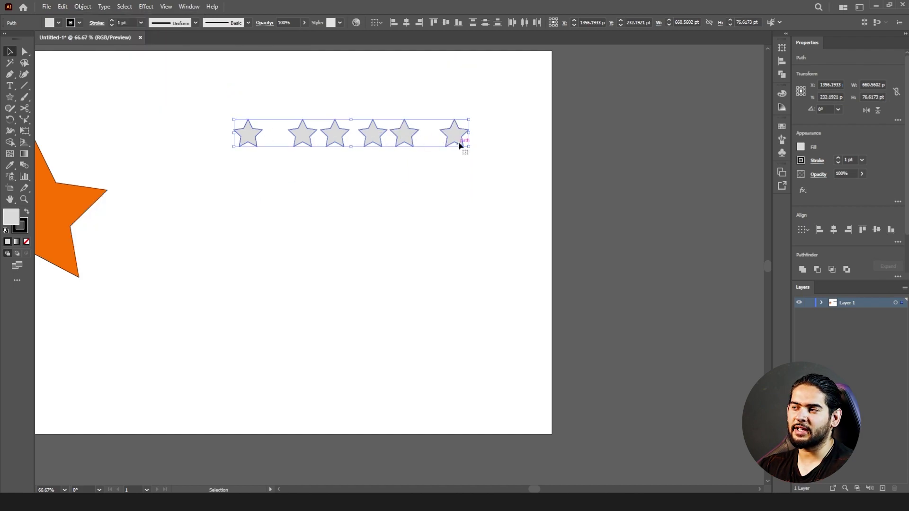
pyautogui.hotkey('ctrl', 'z')
# Step: Try top-edge and bottom-edge alignment on the stars, undoing each
pyautogui.click(83, 6)
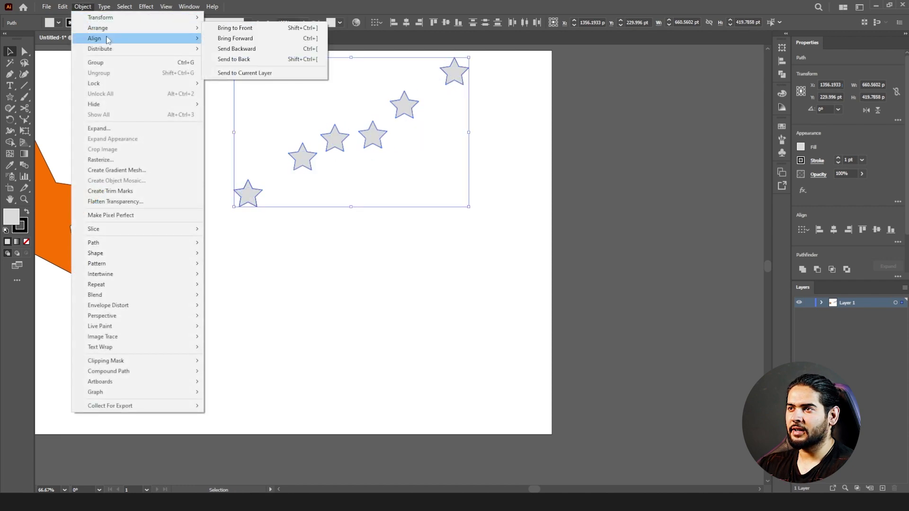
pyautogui.moveTo(107, 40)
pyautogui.click(271, 68)
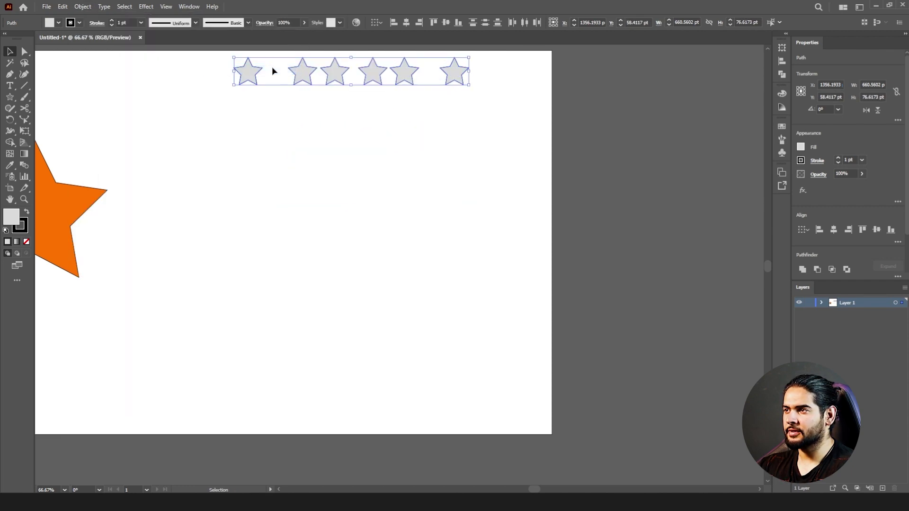
pyautogui.hotkey('ctrl', 'z')
pyautogui.click(82, 6)
pyautogui.moveTo(104, 37)
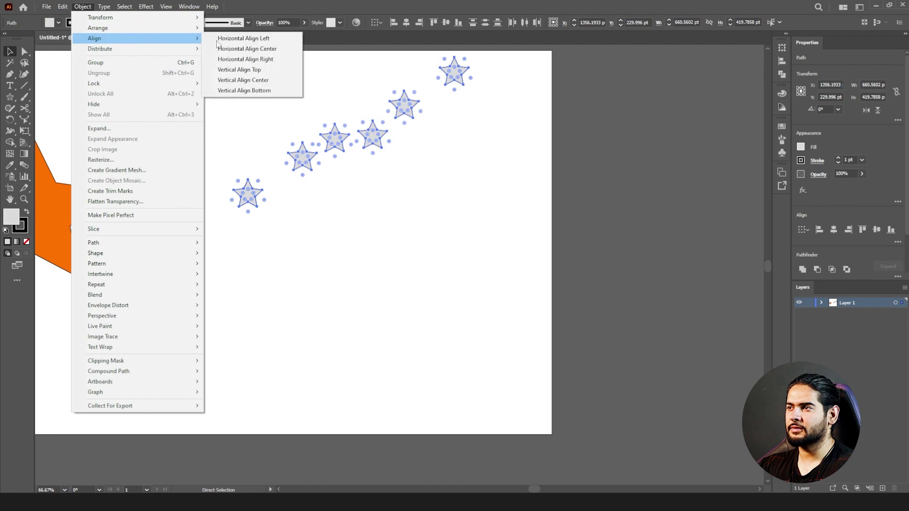
pyautogui.click(256, 92)
pyautogui.hotkey('ctrl', 'z')
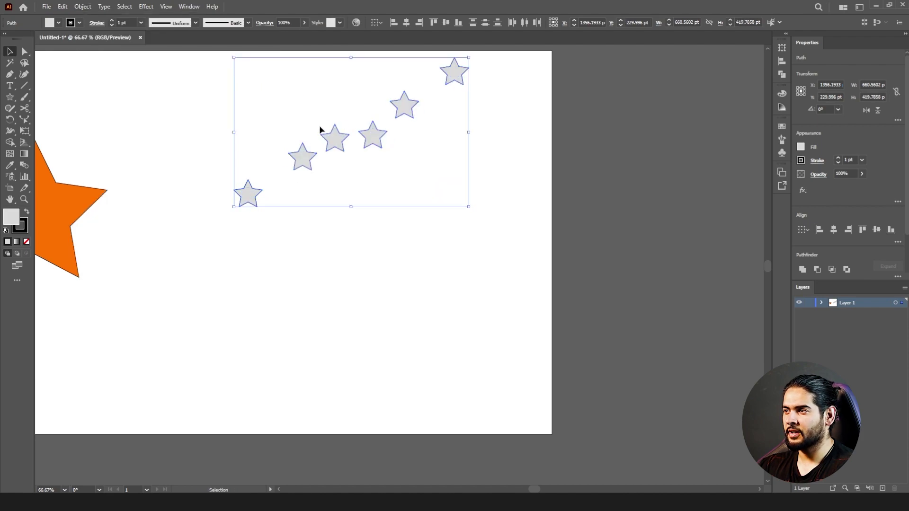
pyautogui.click(83, 6)
pyautogui.moveTo(114, 41)
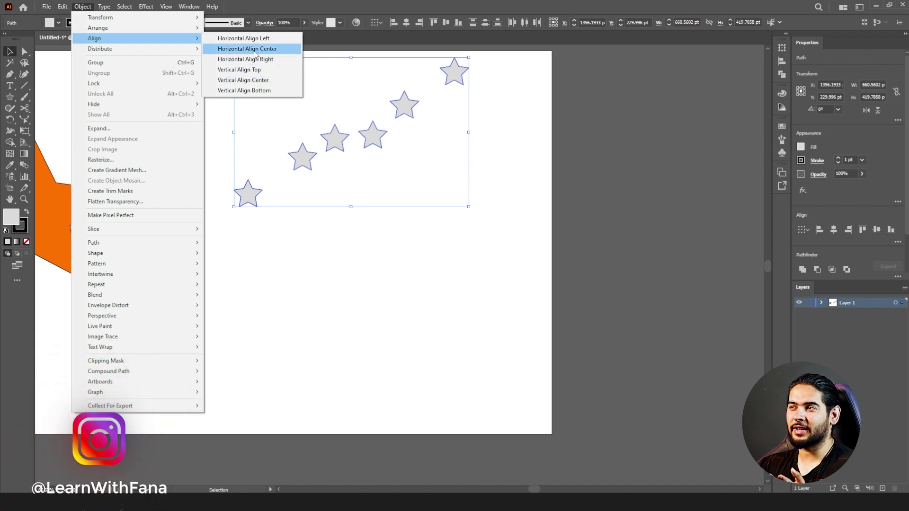
# Step: Drag the six stars to new positions at varied heights
pyautogui.click(316, 253)
pyautogui.moveTo(259, 196); pyautogui.dragTo(261, 291)
pyautogui.moveTo(307, 167); pyautogui.dragTo(308, 202)
pyautogui.moveTo(328, 144); pyautogui.dragTo(328, 168)
pyautogui.moveTo(367, 128)
pyautogui.mouseDown()
pyautogui.moveTo(370, 138)
pyautogui.moveTo(367, 112)
pyautogui.mouseUp()
pyautogui.moveTo(300, 205); pyautogui.dragTo(300, 247)
pyautogui.moveTo(330, 168); pyautogui.dragTo(329, 190)
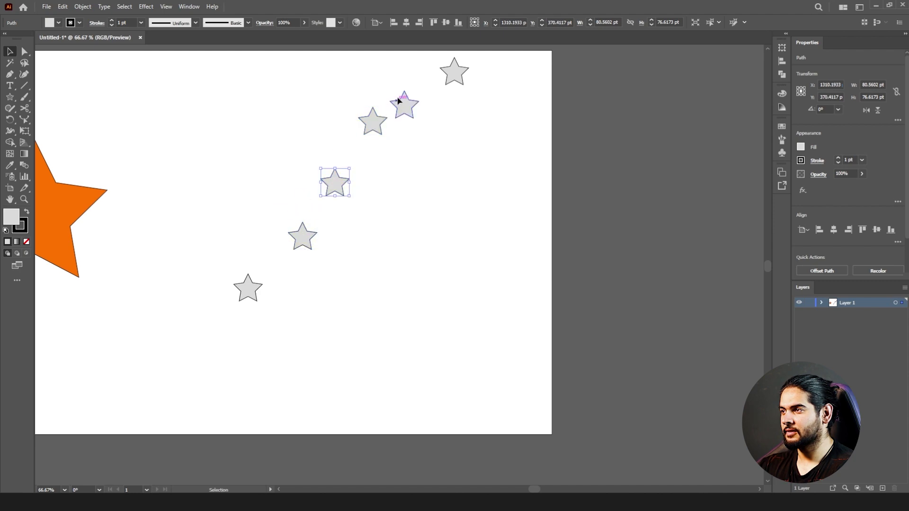
pyautogui.moveTo(397, 102); pyautogui.dragTo(398, 81)
pyautogui.moveTo(458, 72); pyautogui.dragTo(463, 364)
# Step: Select all six stars and try left and right alignment, undoing each
pyautogui.moveTo(174, 89); pyautogui.dragTo(520, 373)
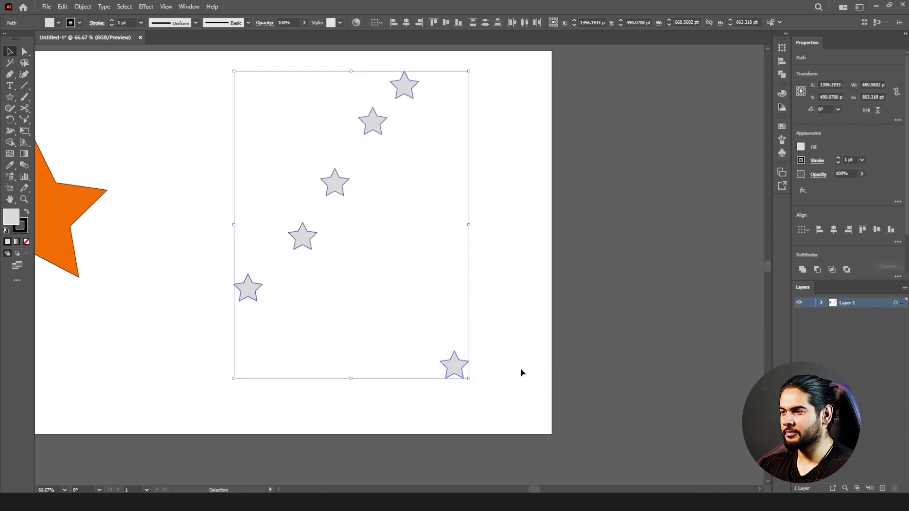
pyautogui.click(84, 6)
pyautogui.moveTo(127, 42)
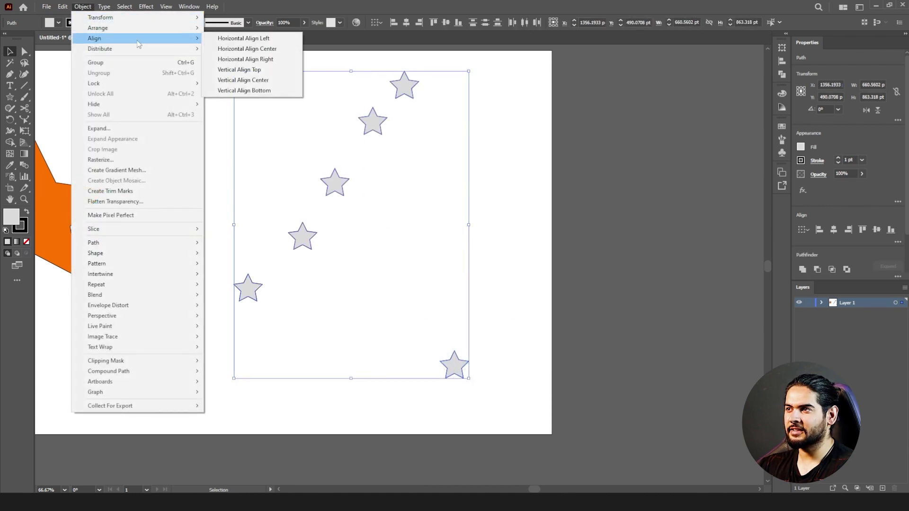
pyautogui.click(238, 39)
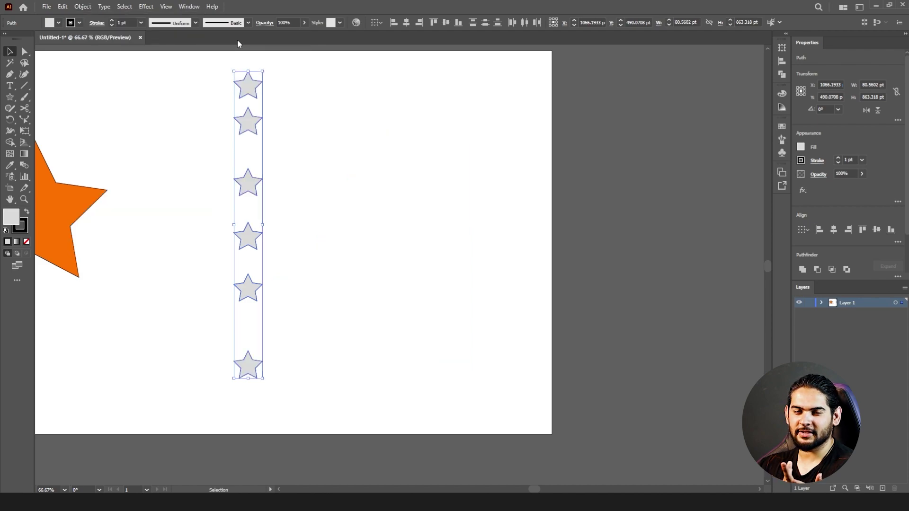
pyautogui.hotkey('ctrl', 'z')
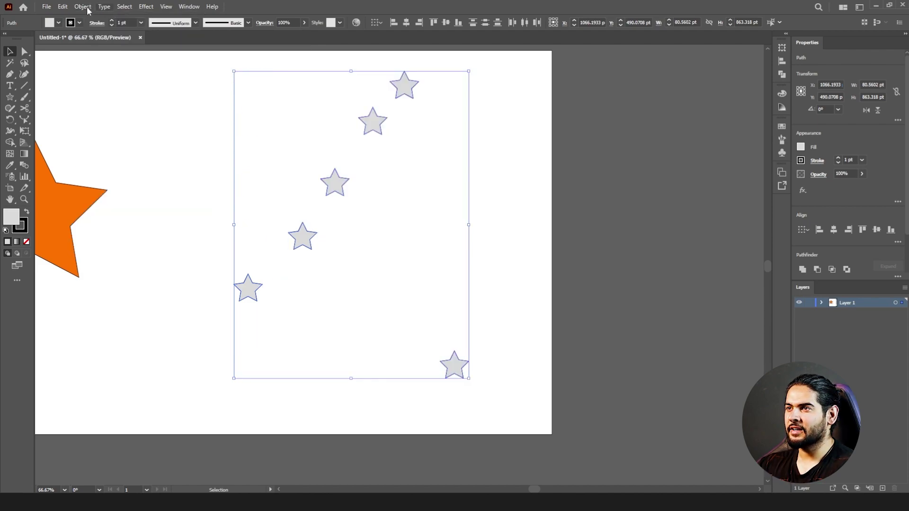
pyautogui.click(83, 7)
pyautogui.moveTo(95, 38)
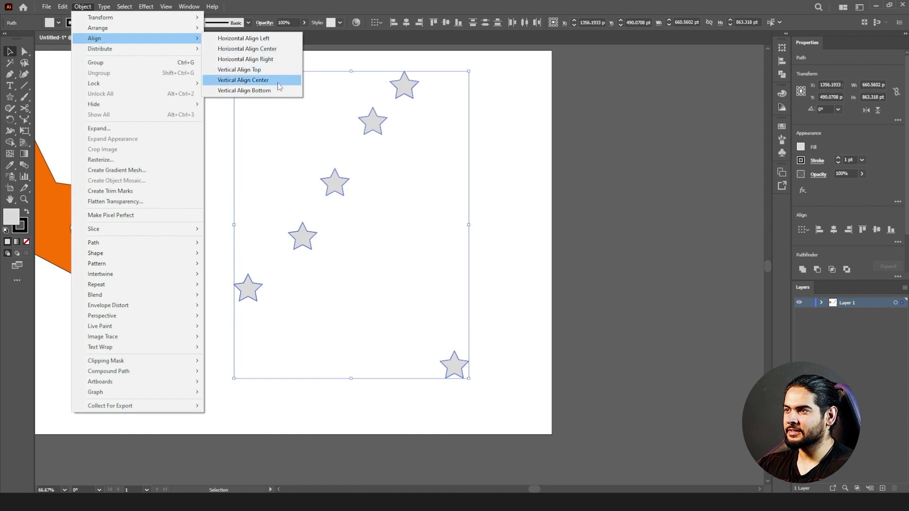
pyautogui.click(277, 61)
pyautogui.hotkey('ctrl', 'z')
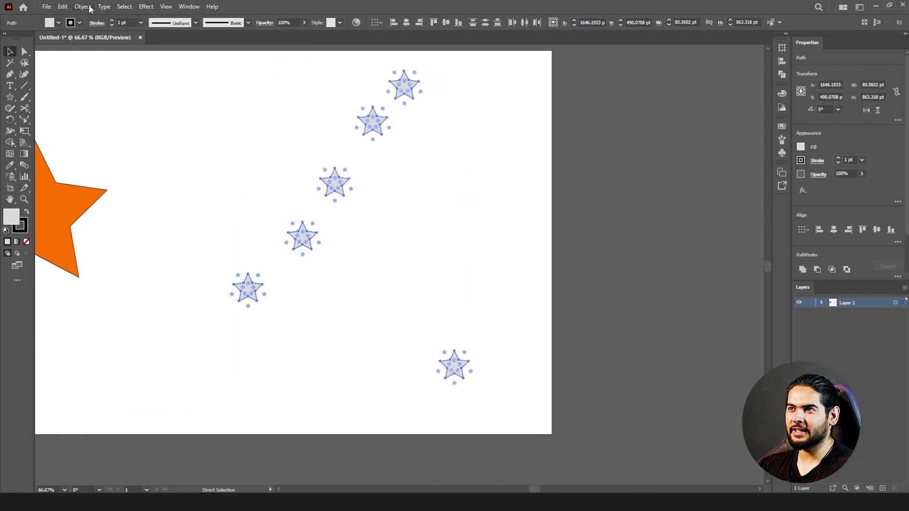
# Step: Try a single-row alignment and undo it, then apply Horizontal Align Center
pyautogui.click(84, 6)
pyautogui.moveTo(135, 39)
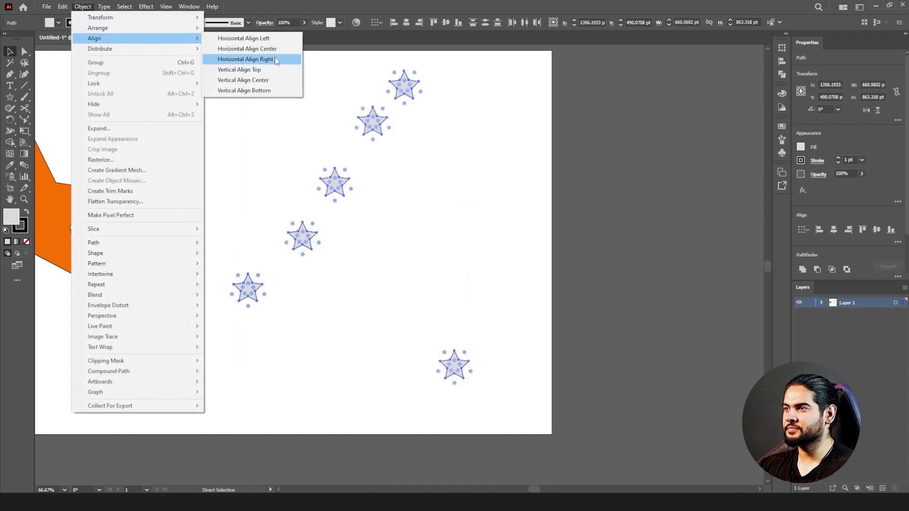
pyautogui.click(283, 79)
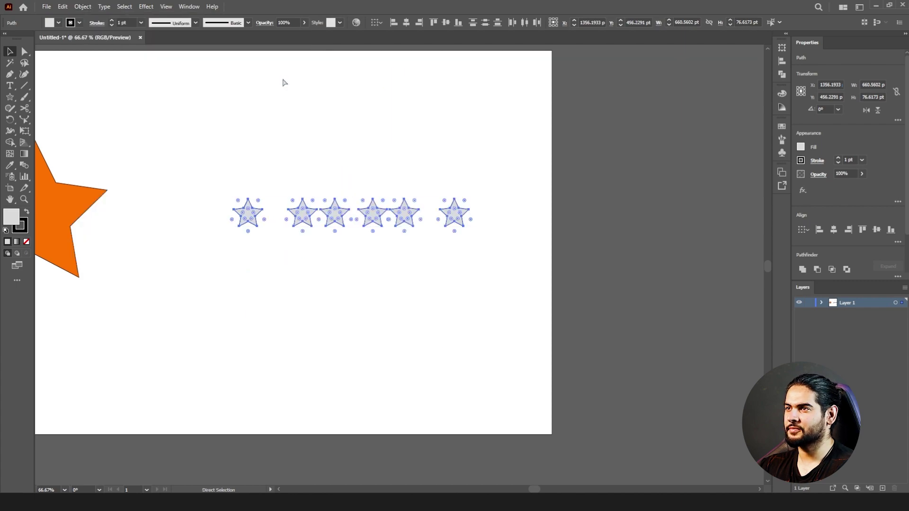
pyautogui.hotkey('ctrl', 'z')
pyautogui.click(88, 6)
pyautogui.moveTo(124, 38)
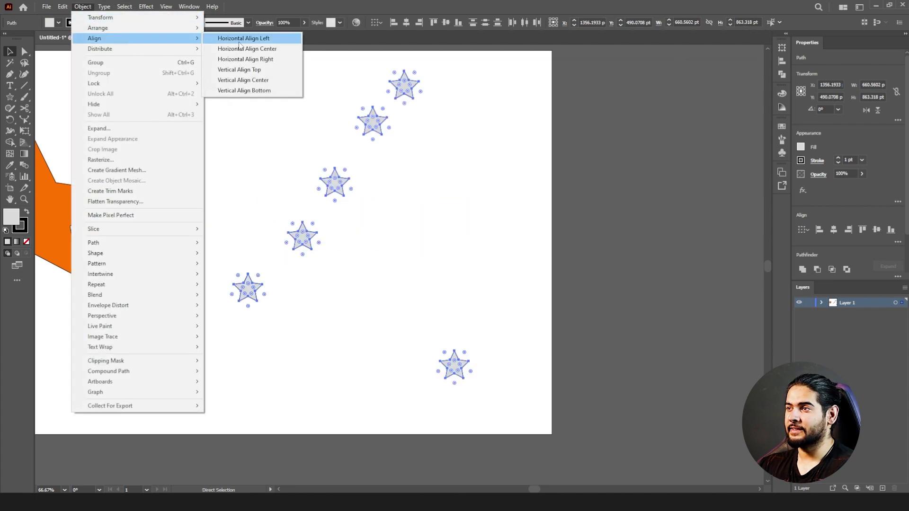
pyautogui.click(231, 51)
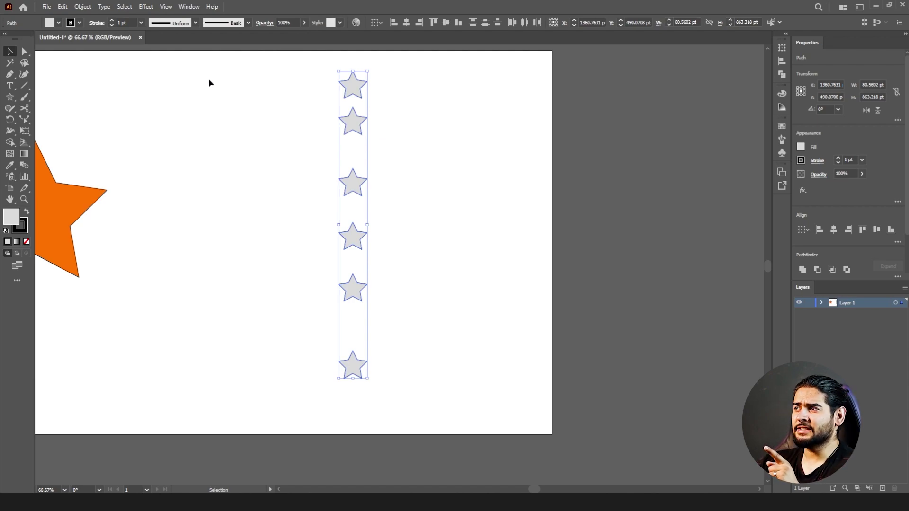
# Step: Distribute the six stars evenly down the column via Object > Distribute and set the top star as key object
pyautogui.click(89, 6)
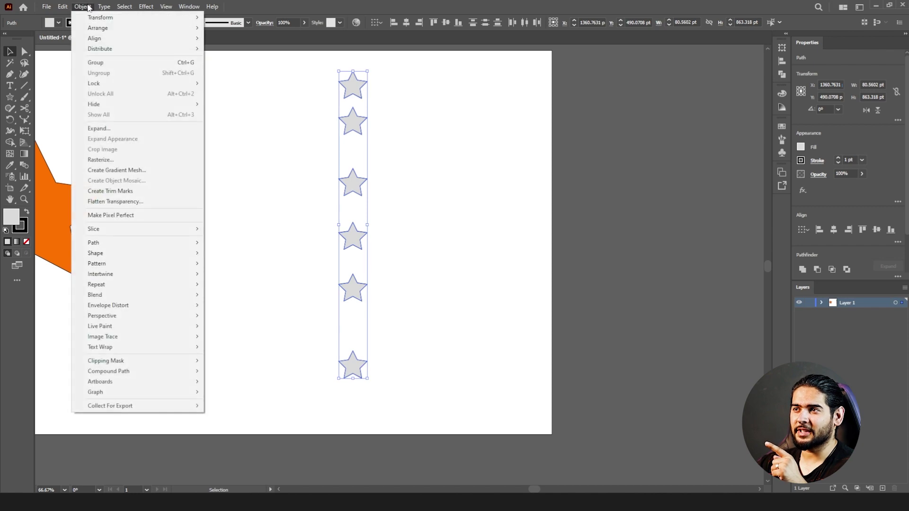
pyautogui.moveTo(92, 51)
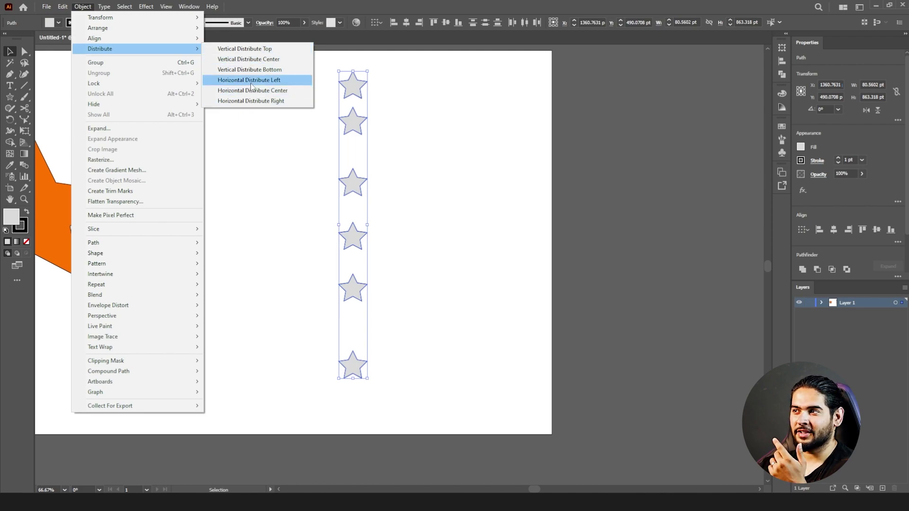
pyautogui.click(253, 60)
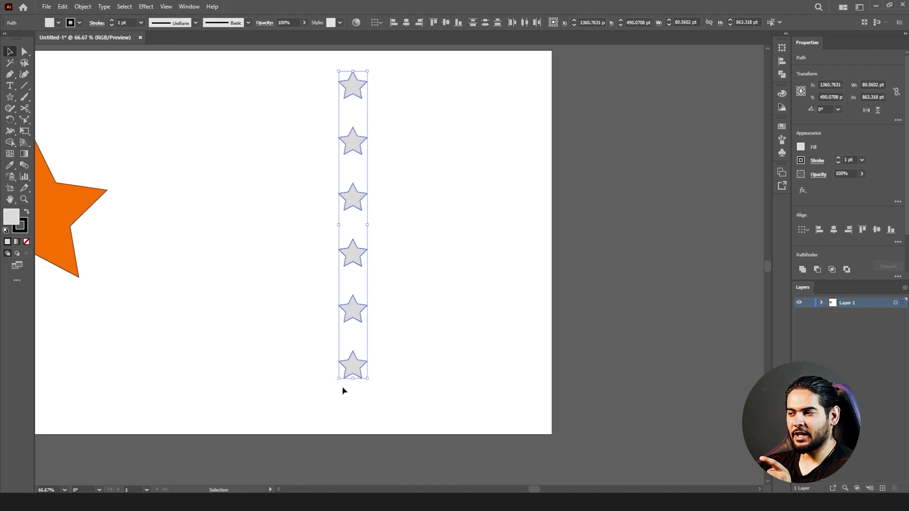
pyautogui.click(353, 370)
pyautogui.click(349, 81)
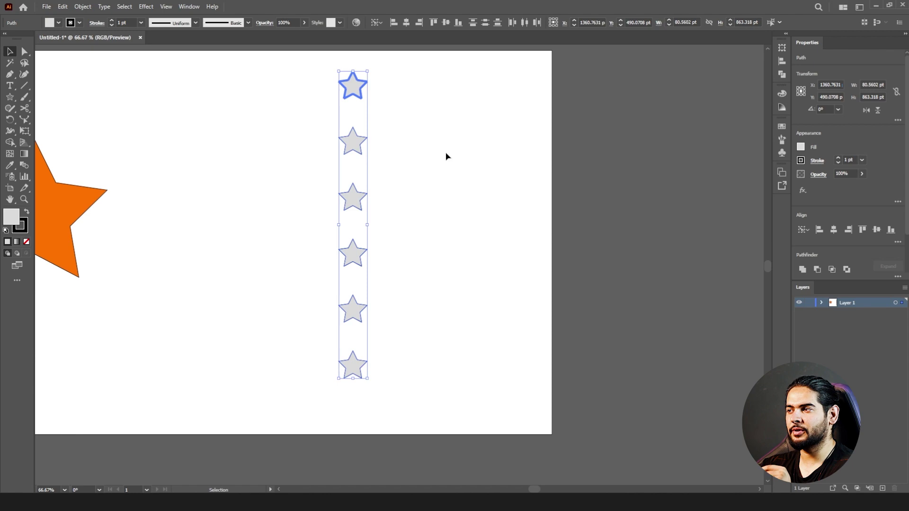
# Step: Stack the second to fifth stars under the top star, then marquee-select all six stars
pyautogui.click(407, 160)
pyautogui.moveTo(353, 146); pyautogui.dragTo(356, 118)
pyautogui.moveTo(362, 199); pyautogui.dragTo(360, 135)
pyautogui.moveTo(362, 258); pyautogui.dragTo(361, 163)
pyautogui.moveTo(353, 306); pyautogui.dragTo(361, 181)
pyautogui.moveTo(288, 64); pyautogui.dragTo(401, 377)
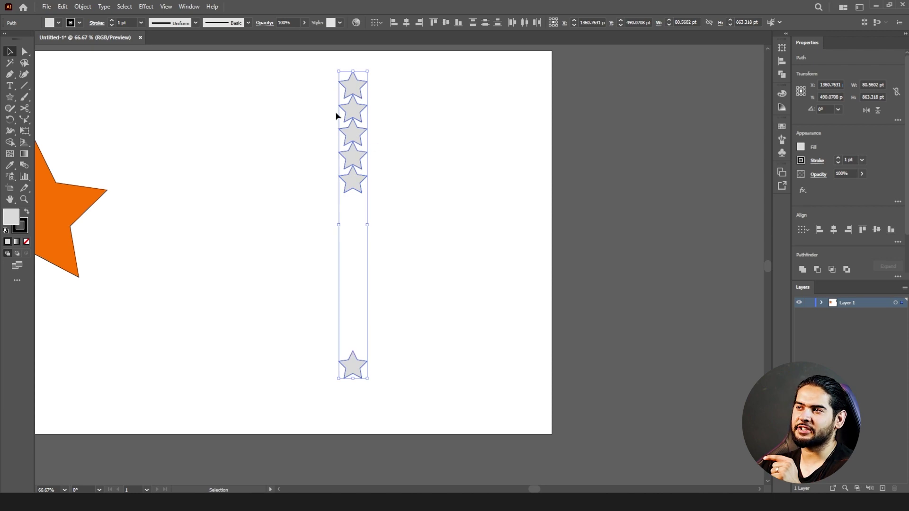
pyautogui.click(77, 7)
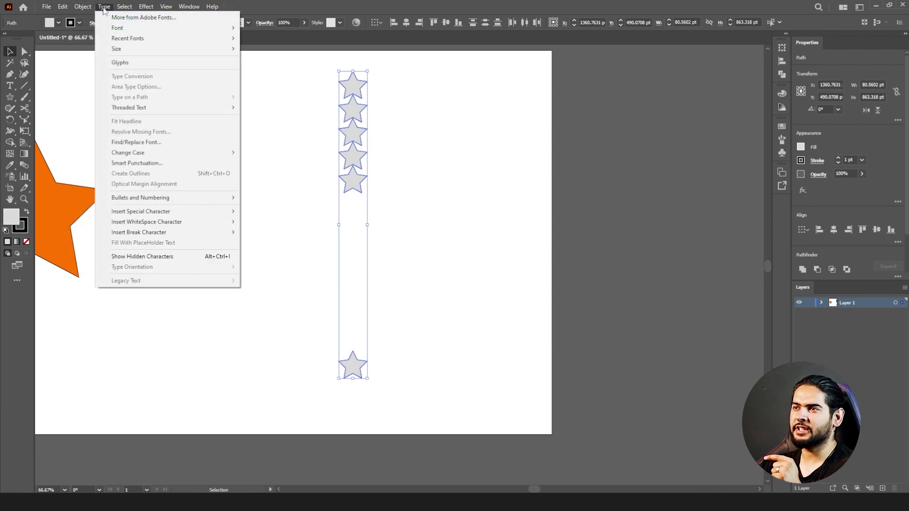
# Step: Spread the stars evenly down the column, then vertical-align their centres into one row
pyautogui.moveTo(97, 49)
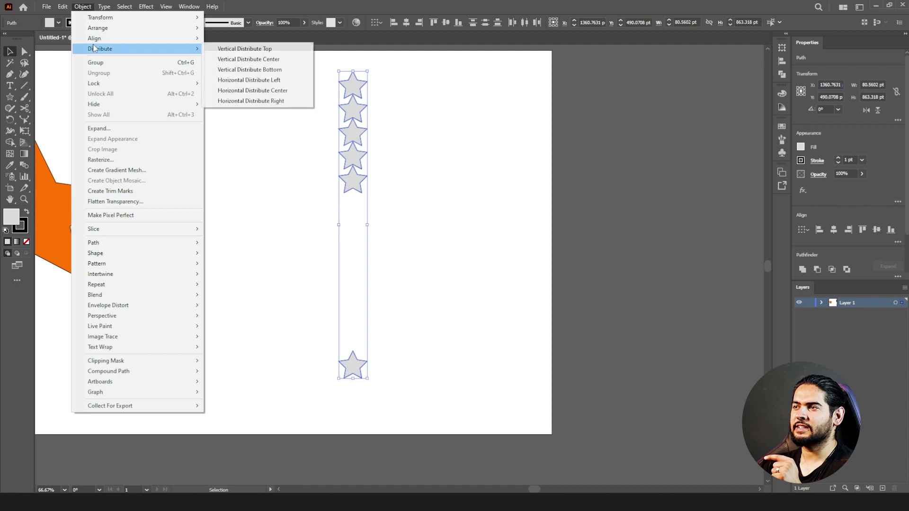
pyautogui.click(280, 59)
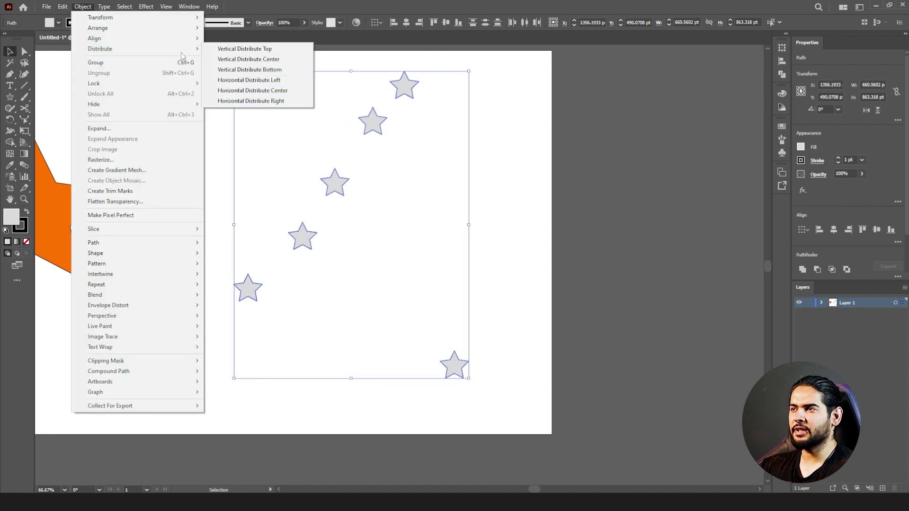
pyautogui.moveTo(182, 49)
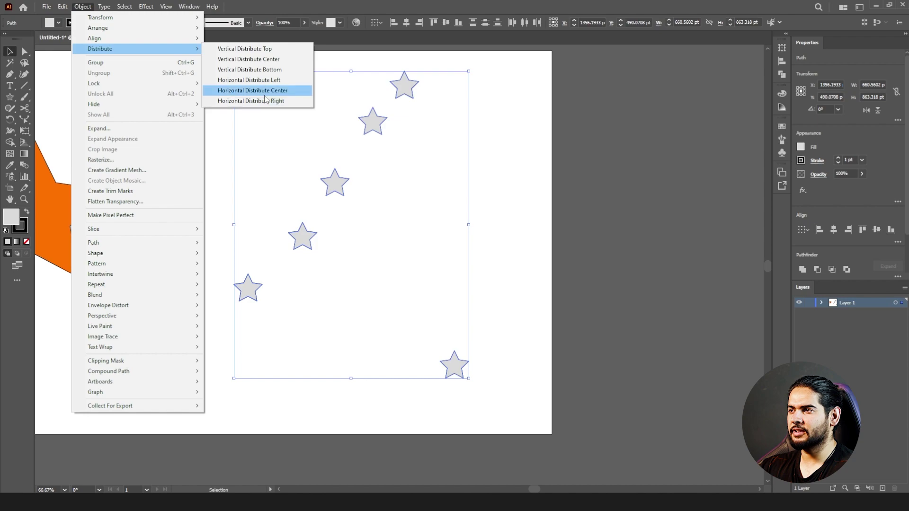
pyautogui.moveTo(122, 38)
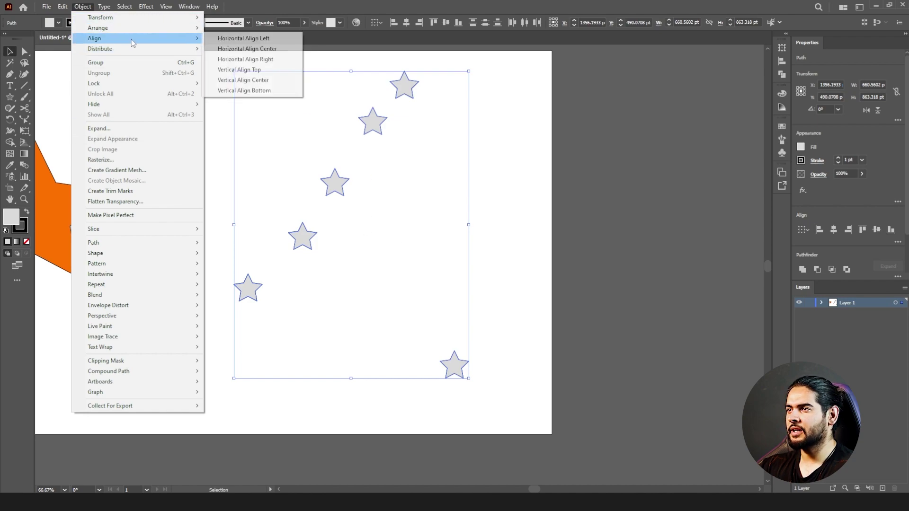
pyautogui.click(264, 80)
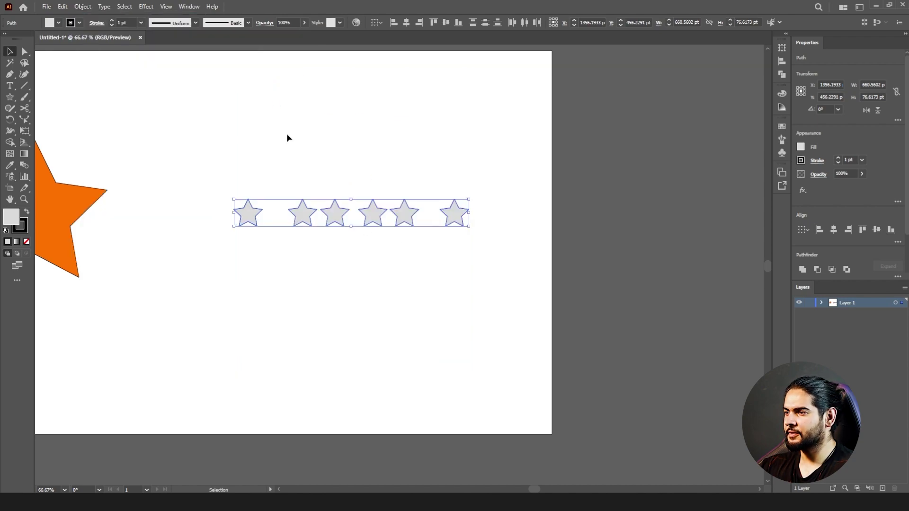
# Step: Apply Horizontal Distribute Center so the six stars are evenly spaced across the row
pyautogui.click(83, 7)
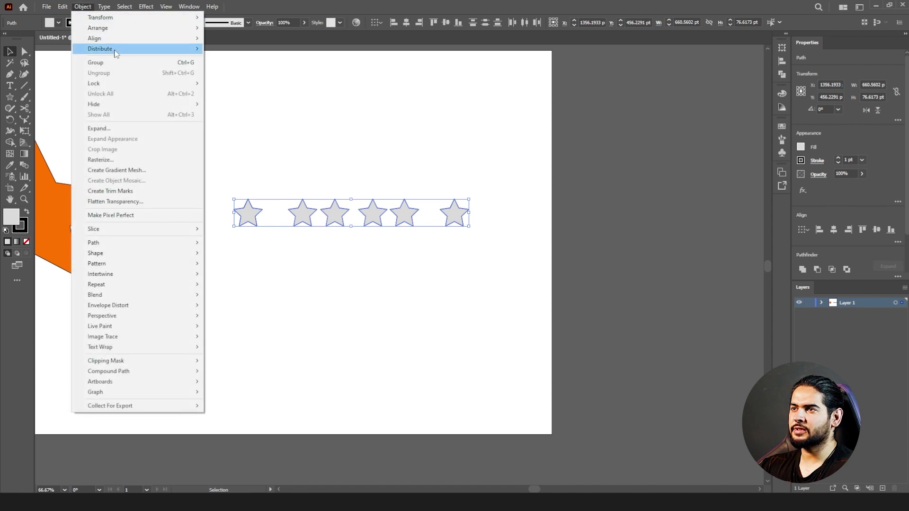
pyautogui.moveTo(191, 52)
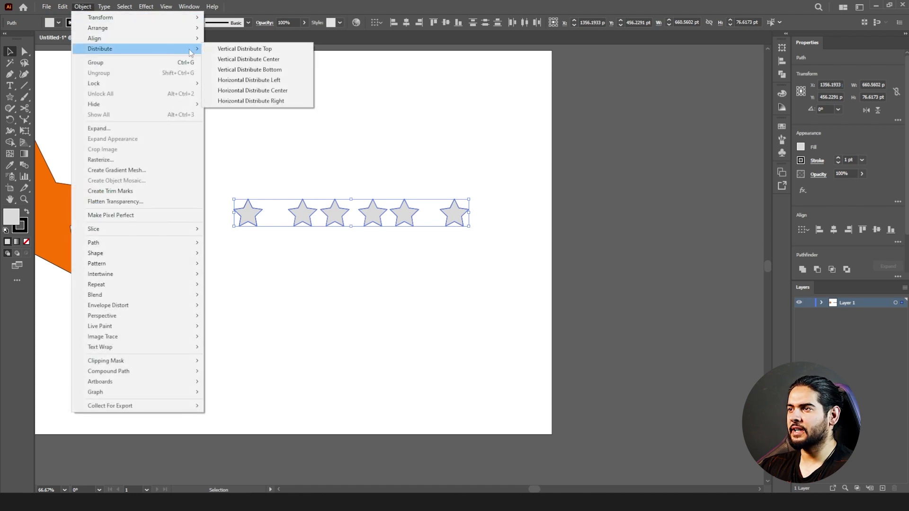
pyautogui.click(253, 90)
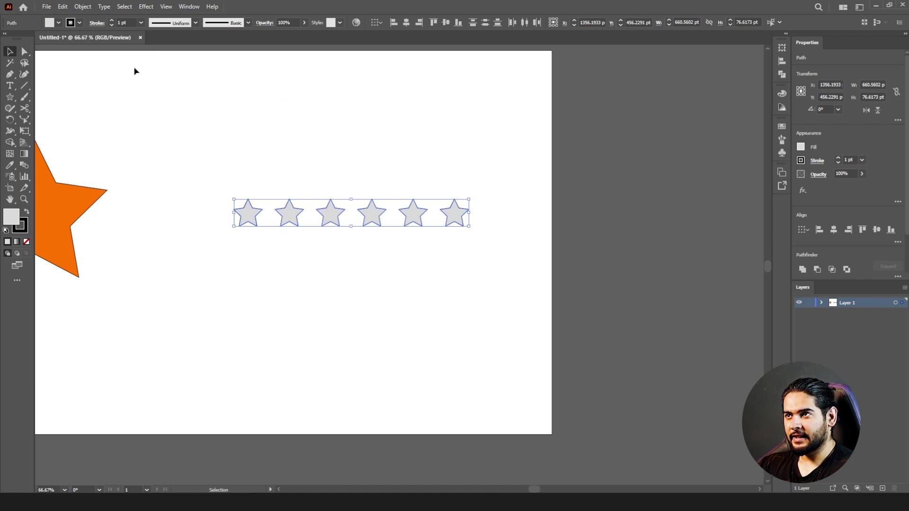
pyautogui.click(89, 8)
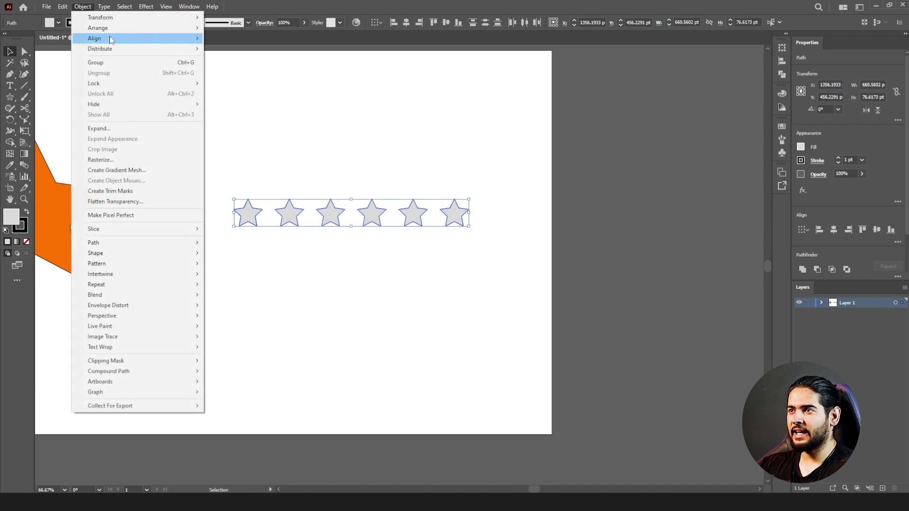
pyautogui.moveTo(127, 42)
pyautogui.click(367, 4)
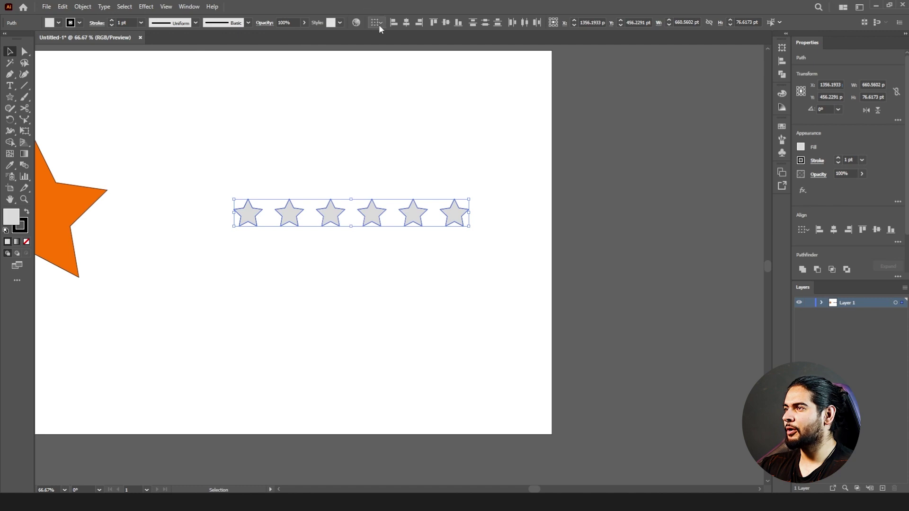